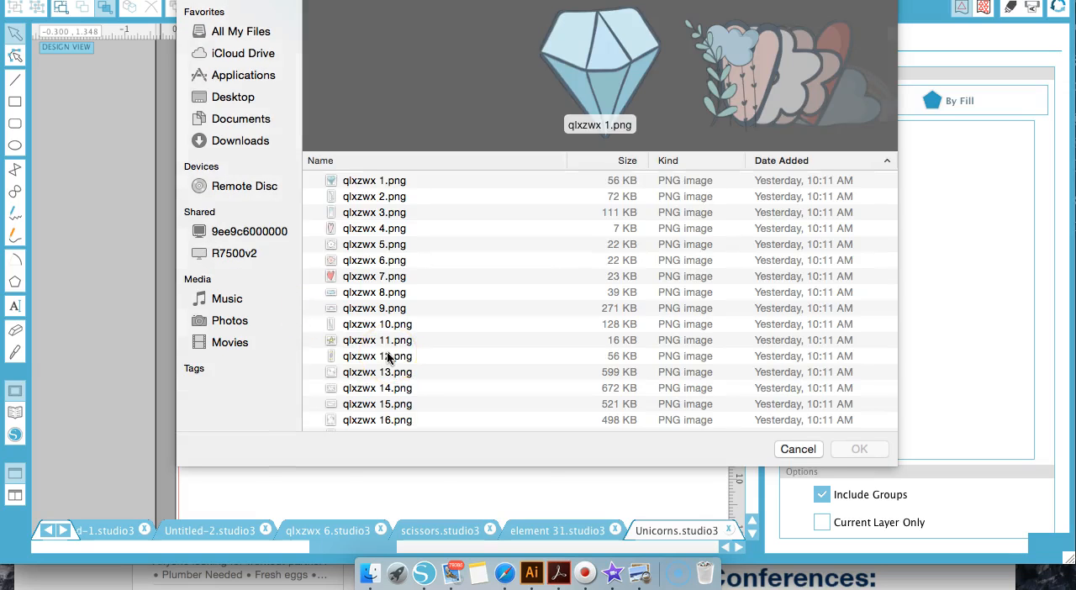
# Browse the parent clip-art collection's folders and go back into the Unicorns folder
pyautogui.click(600, 0)
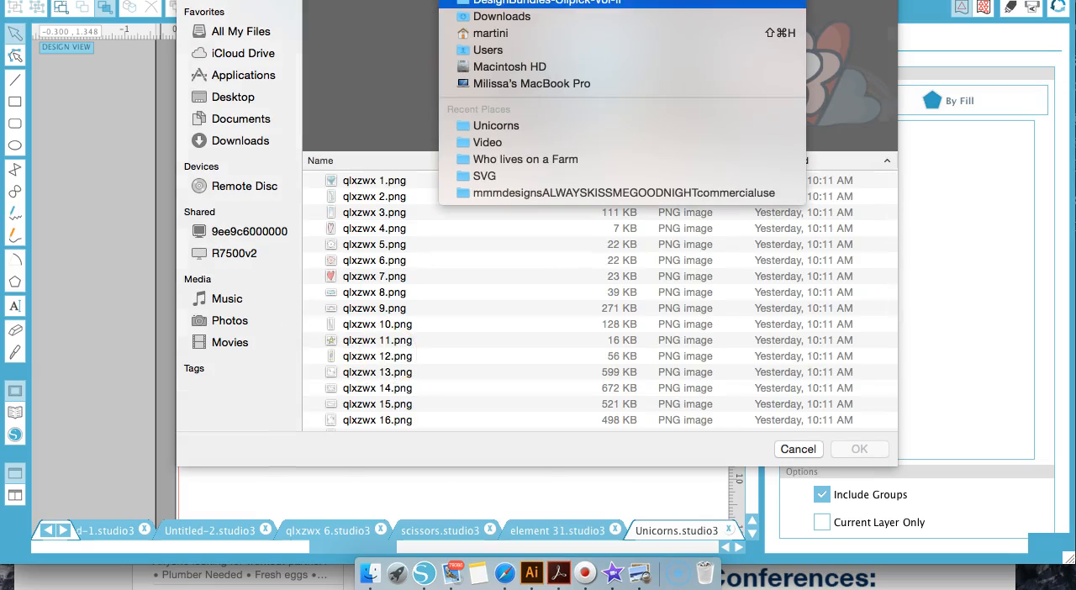
pyautogui.click(588, 2)
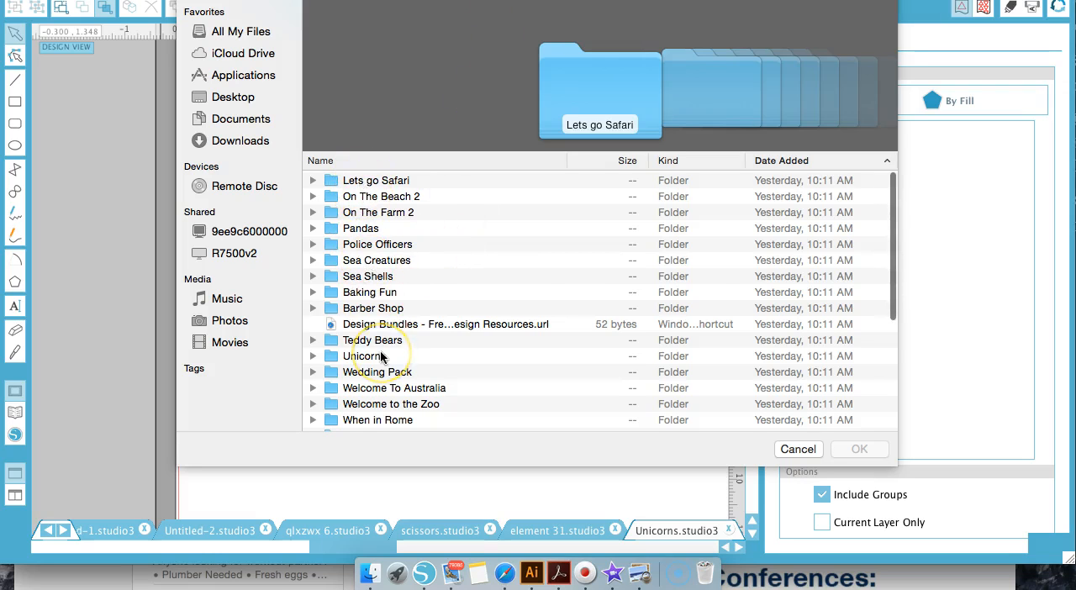
pyautogui.scroll(-10, 381, 357)
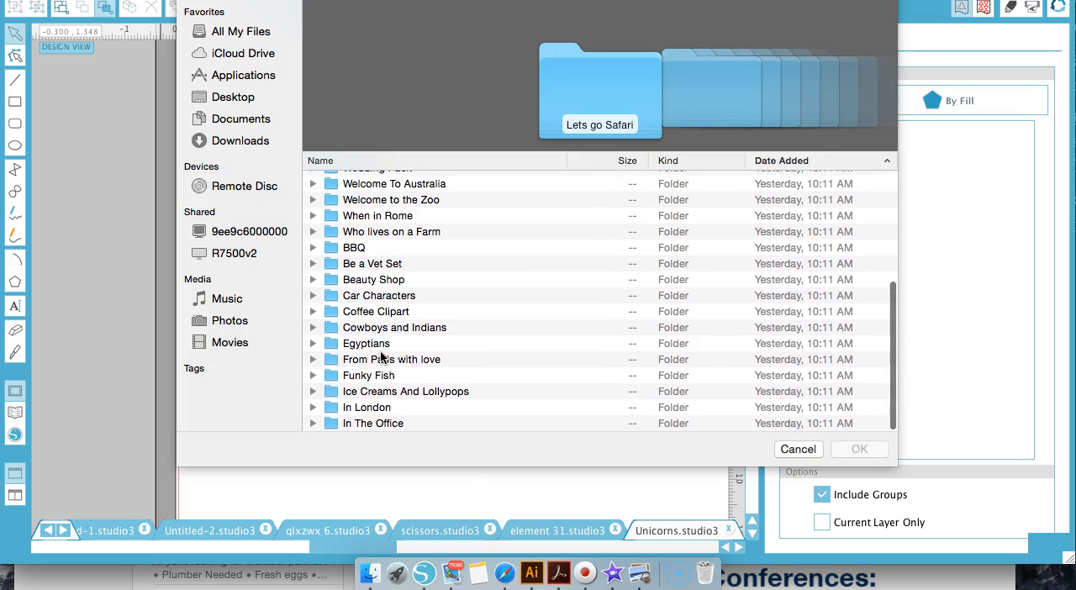
pyautogui.scroll(5, 381, 358)
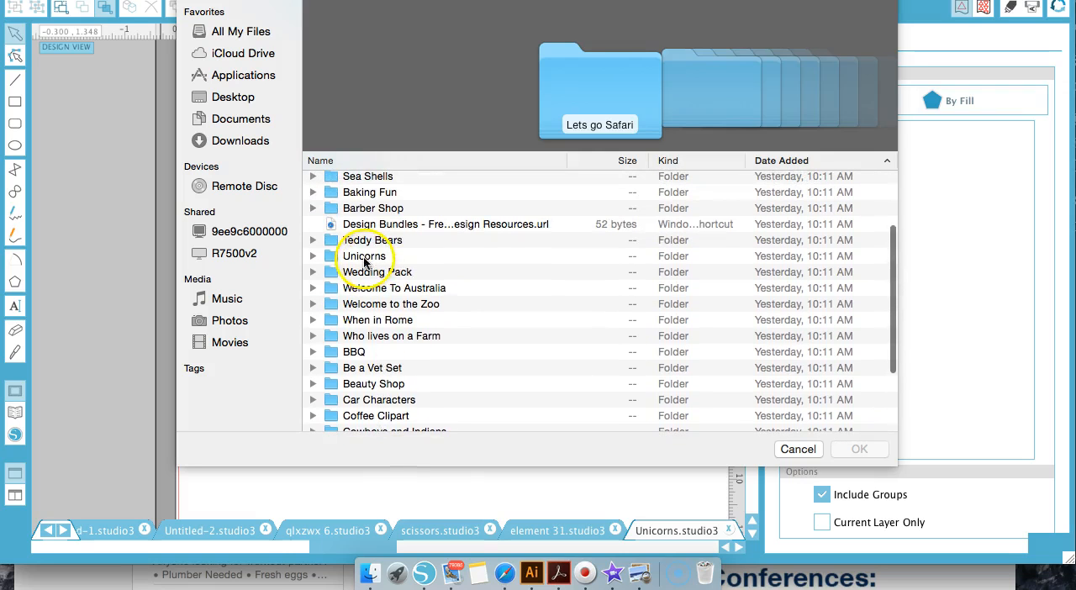
pyautogui.doubleClick(364, 259)
pyautogui.scroll(3, 364, 262)
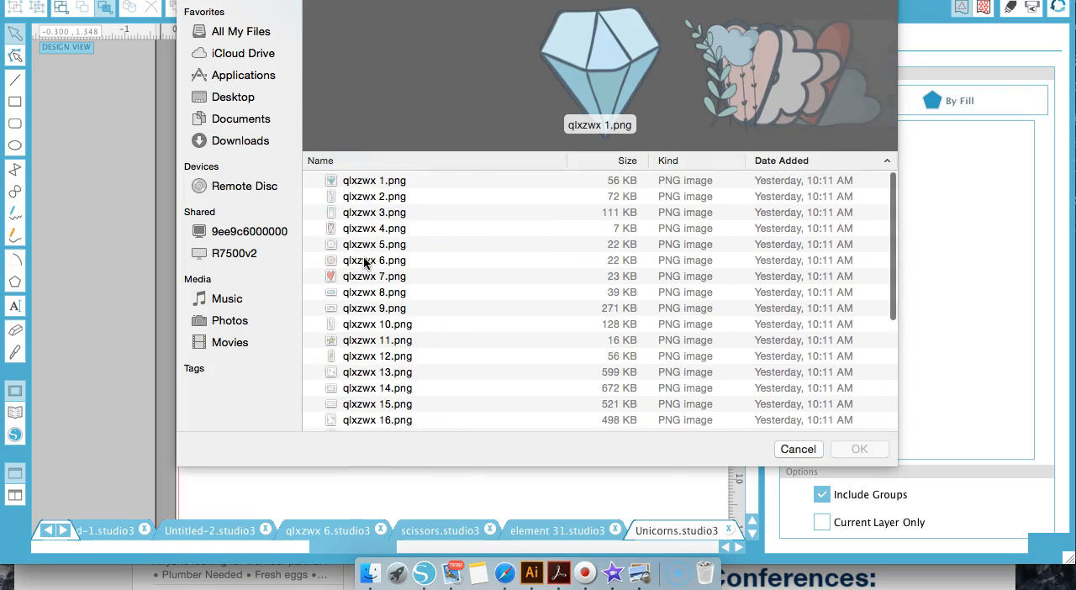
# Open Unicorns.svg from the Unicorns folder
pyautogui.scroll(-14, 631, 77)
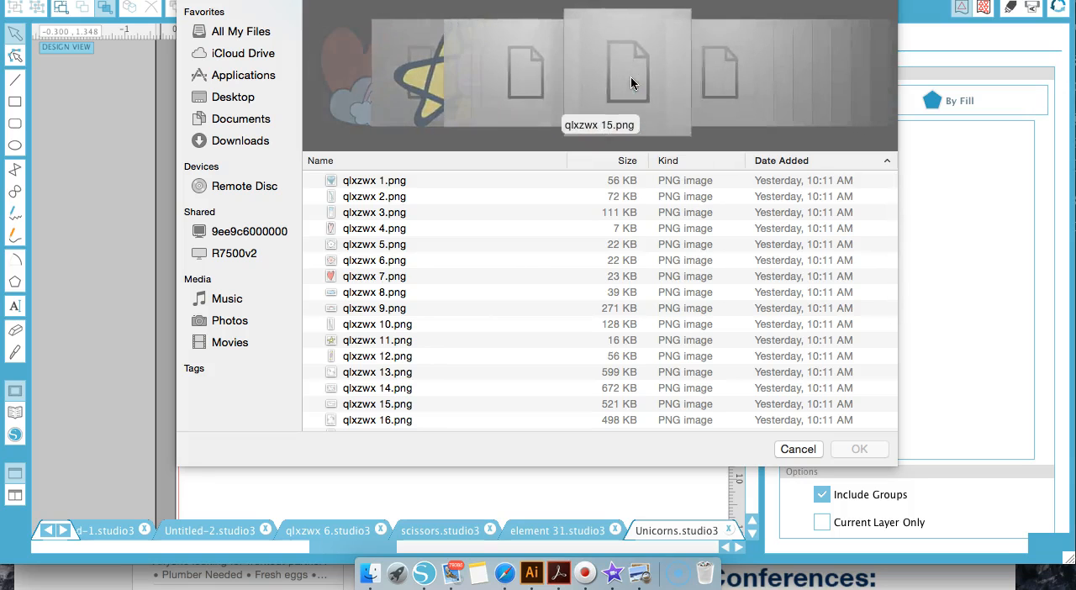
pyautogui.scroll(-4, 314, 297)
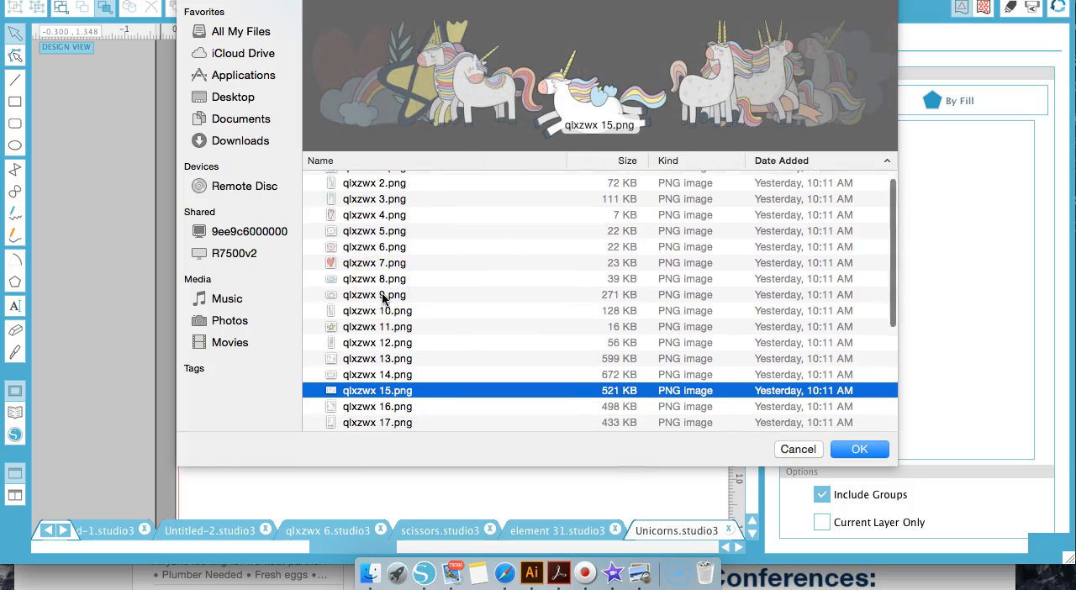
pyautogui.scroll(-4, 382, 297)
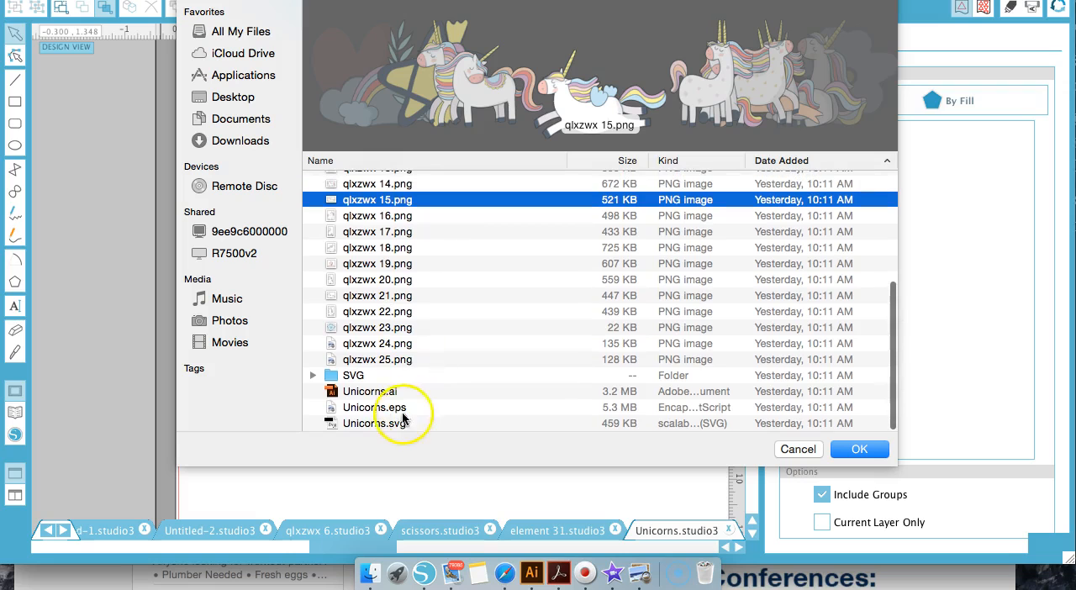
pyautogui.click(378, 424)
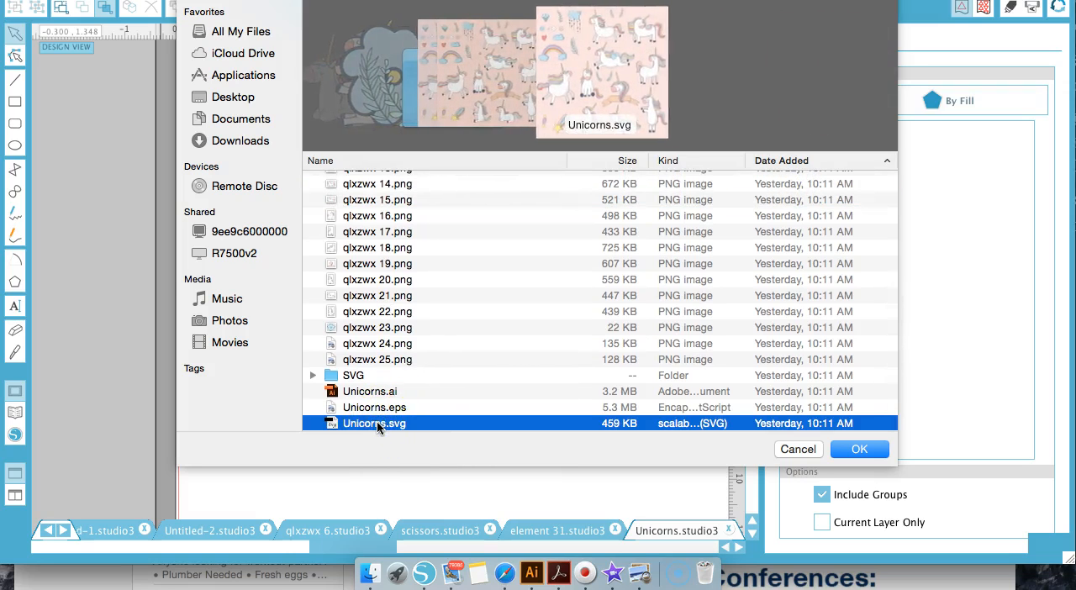
pyautogui.doubleClick(378, 424)
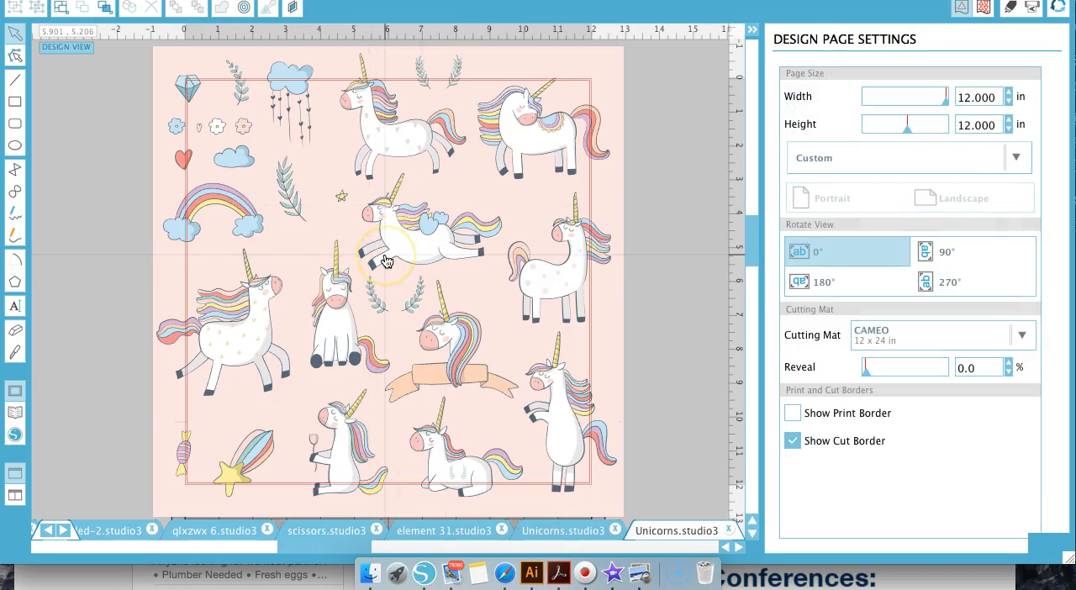
# Delete the pink background behind the unicorn clip art
pyautogui.click(361, 224)
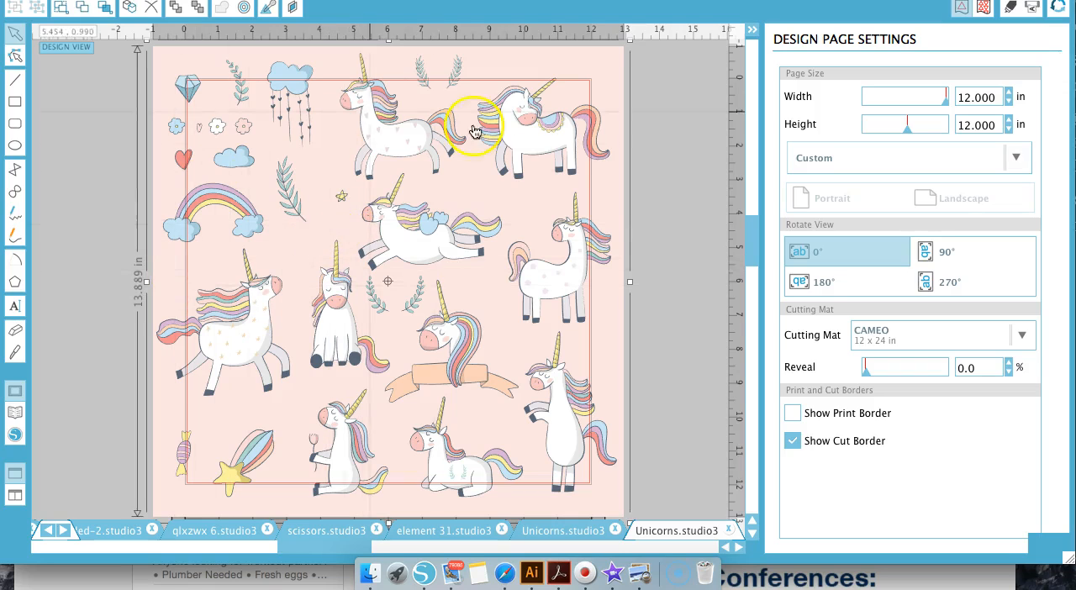
pyautogui.moveTo(211, 264); pyautogui.dragTo(119, 266)
pyautogui.press('Delete')
# Delete all the other unicorns and decorations, keeping only the lying unicorn
pyautogui.moveTo(384, 236); pyautogui.dragTo(237, 239)
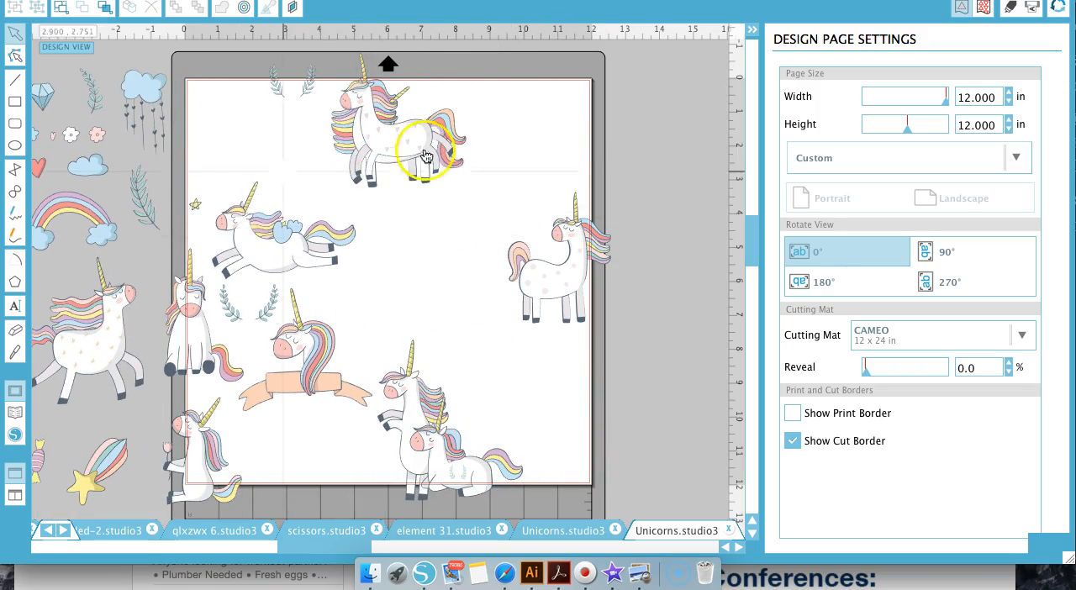
pyautogui.click(272, 236)
pyautogui.press('Delete')
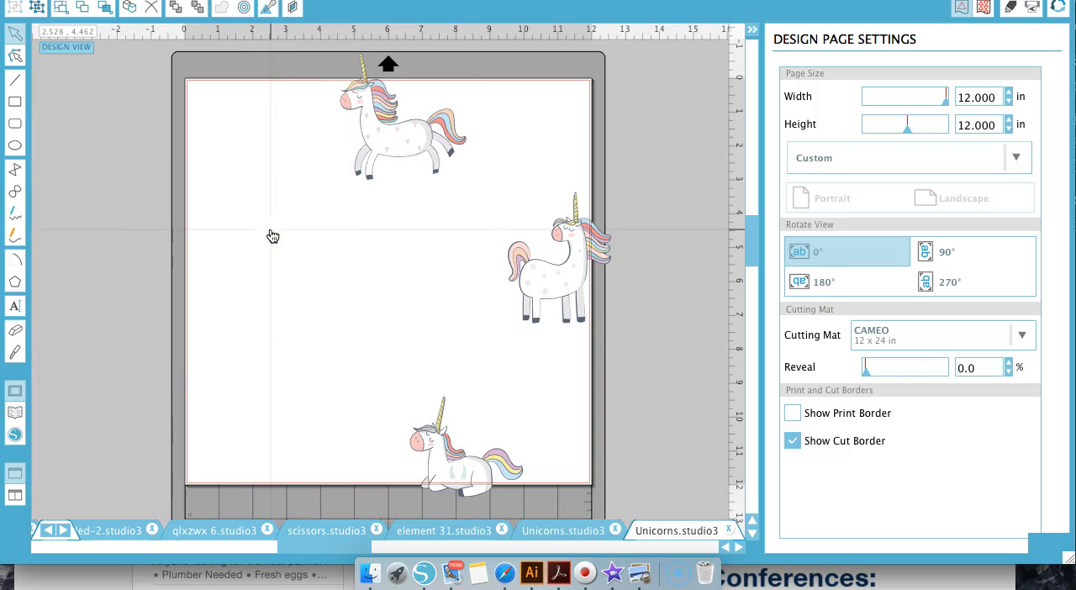
pyautogui.click(417, 145)
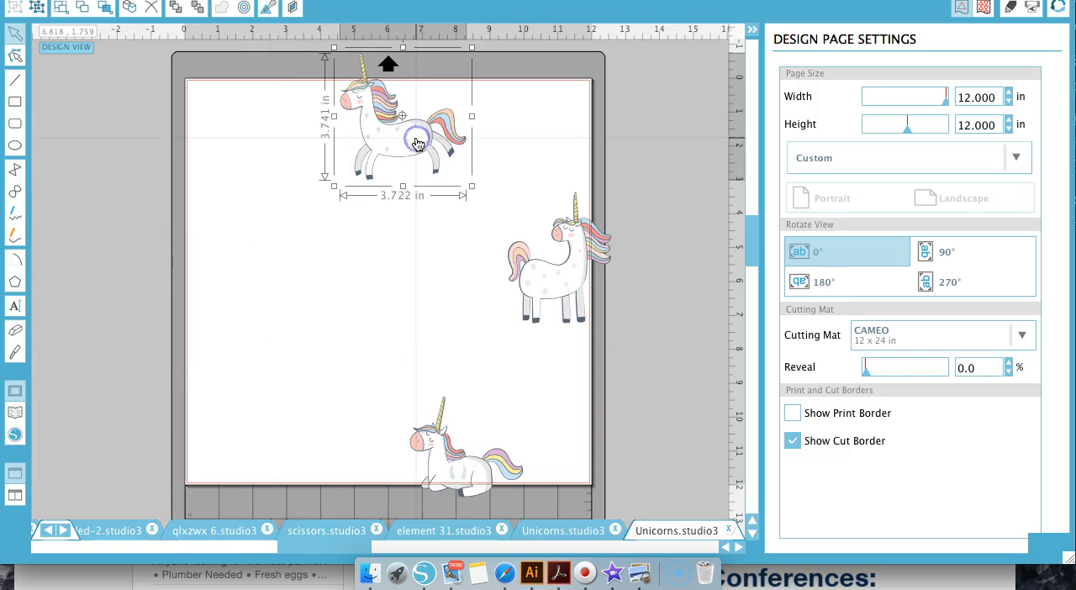
pyautogui.click(552, 267)
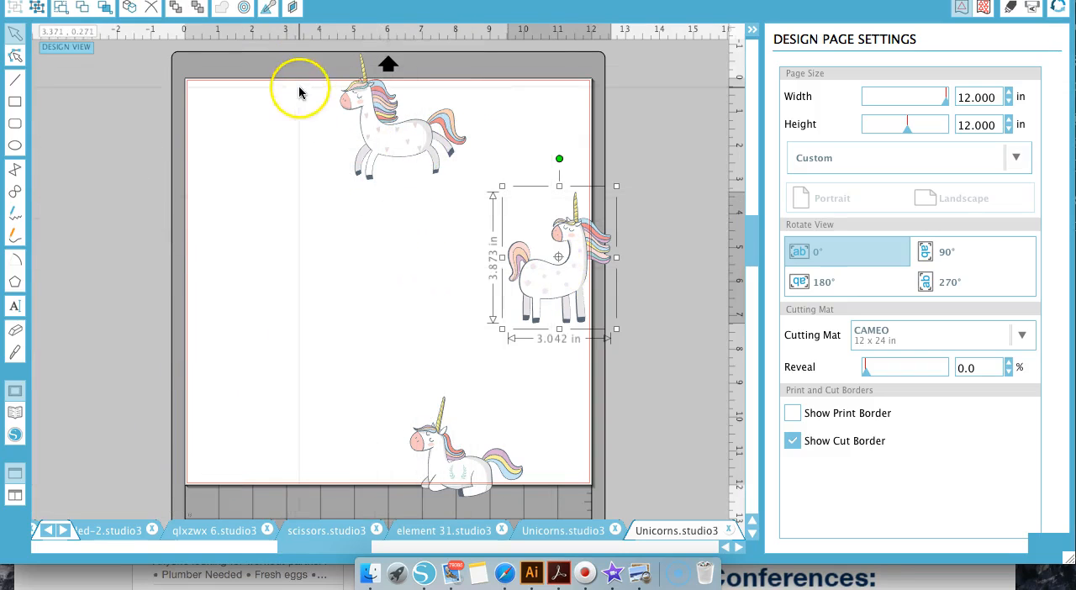
pyautogui.moveTo(299, 87); pyautogui.dragTo(591, 317)
pyautogui.press('Delete')
# Enlarge the lying unicorn on the page to about 10.18 by 9.04 in and ungroup it into its individual shapes
pyautogui.moveTo(461, 440); pyautogui.dragTo(299, 195)
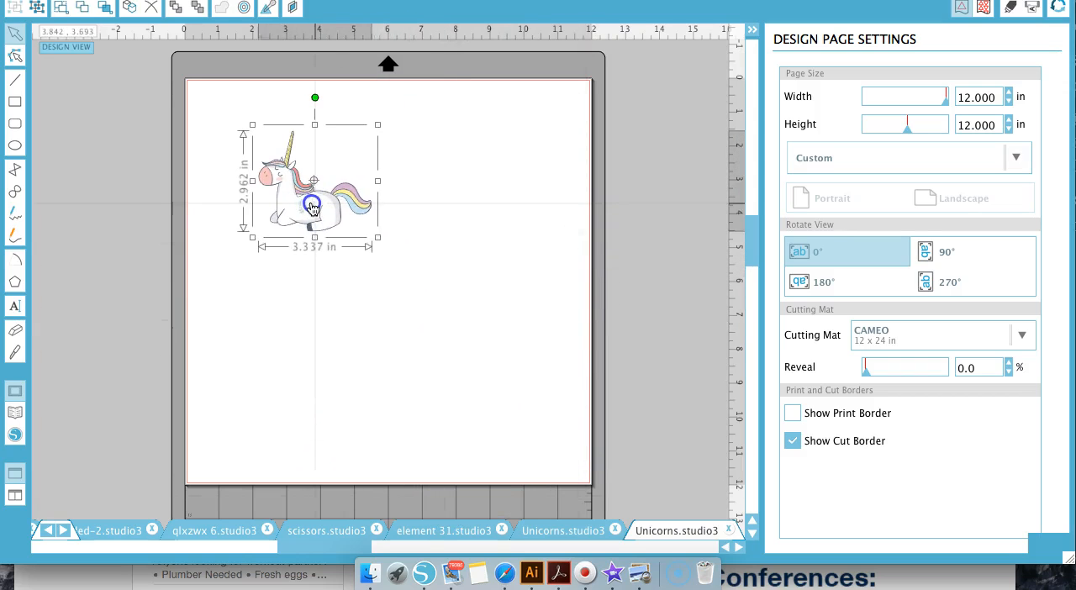
pyautogui.moveTo(372, 237); pyautogui.dragTo(602, 458)
pyautogui.rightClick(425, 353)
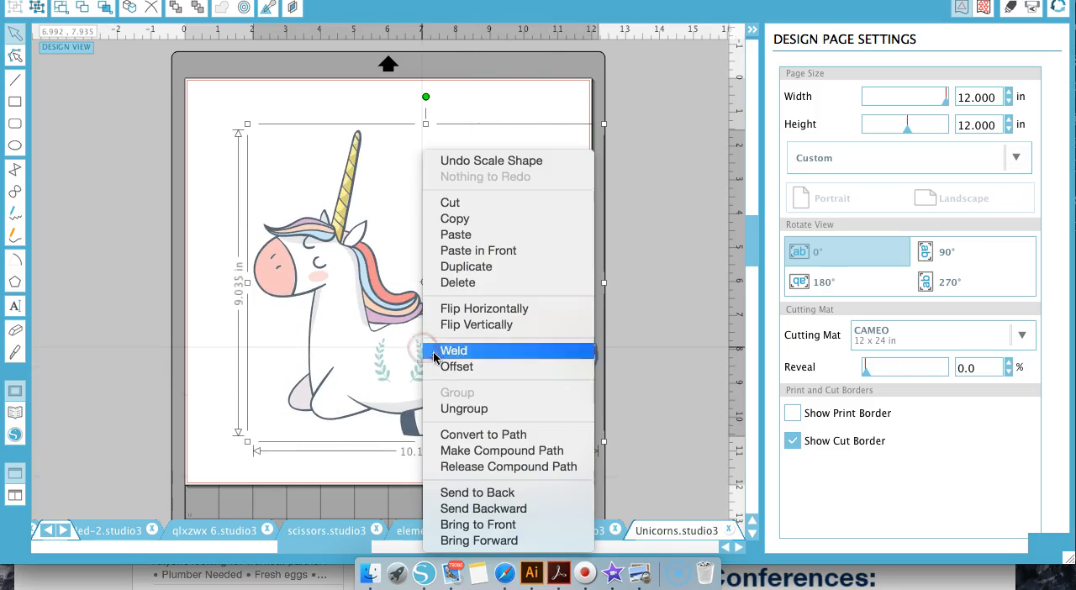
pyautogui.click(475, 410)
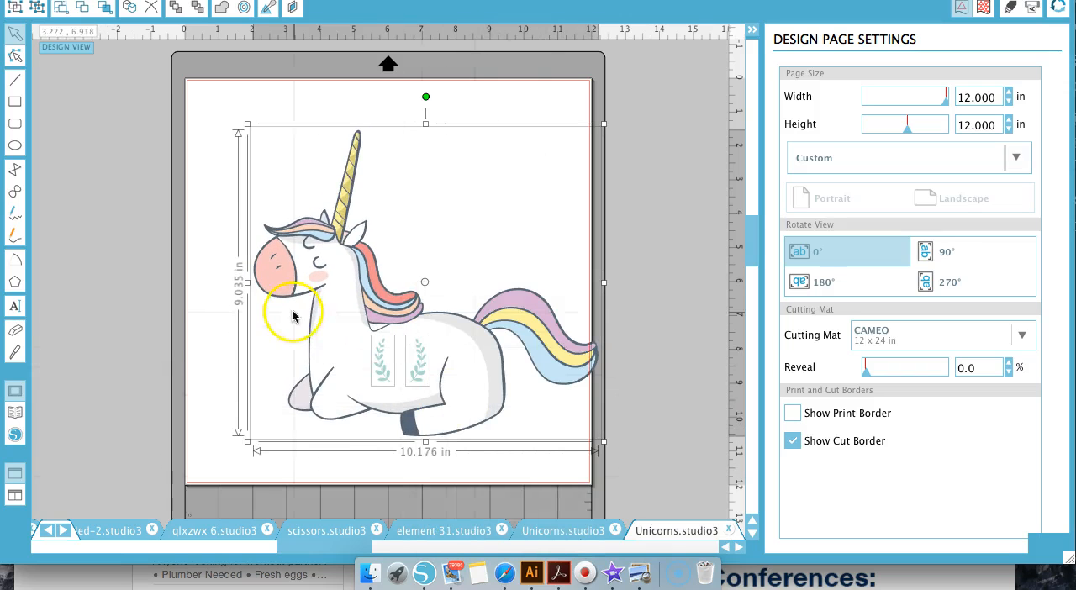
pyautogui.rightClick(328, 309)
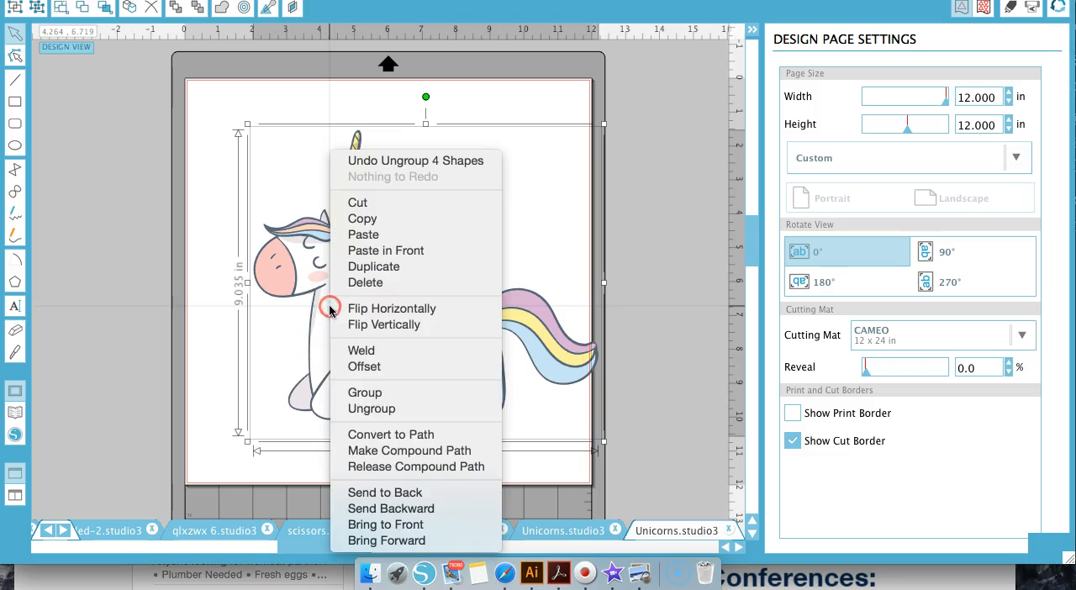
pyautogui.click(389, 409)
pyautogui.rightClick(337, 267)
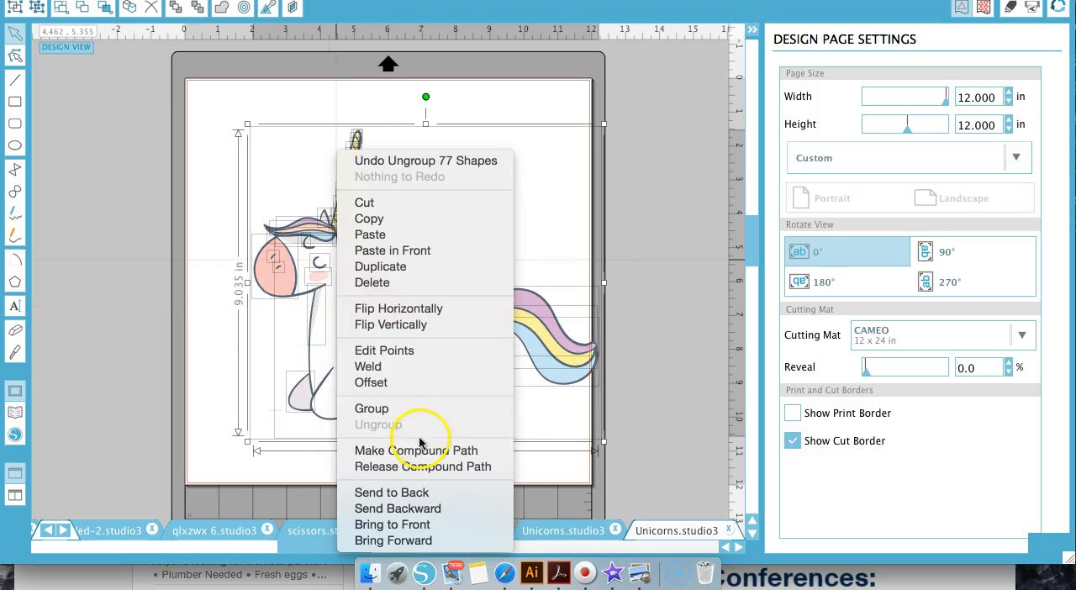
pyautogui.click(649, 230)
pyautogui.click(649, 231)
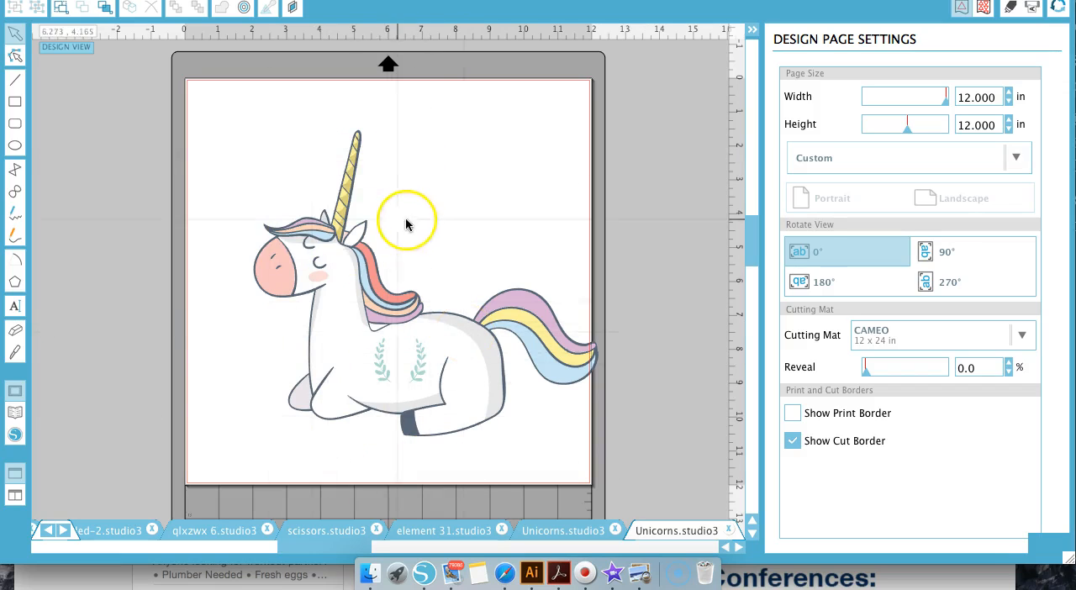
# Set Select by Color to work by fill and select the dark slate RGB (88,102,117) shapes
pyautogui.click(102, 8)
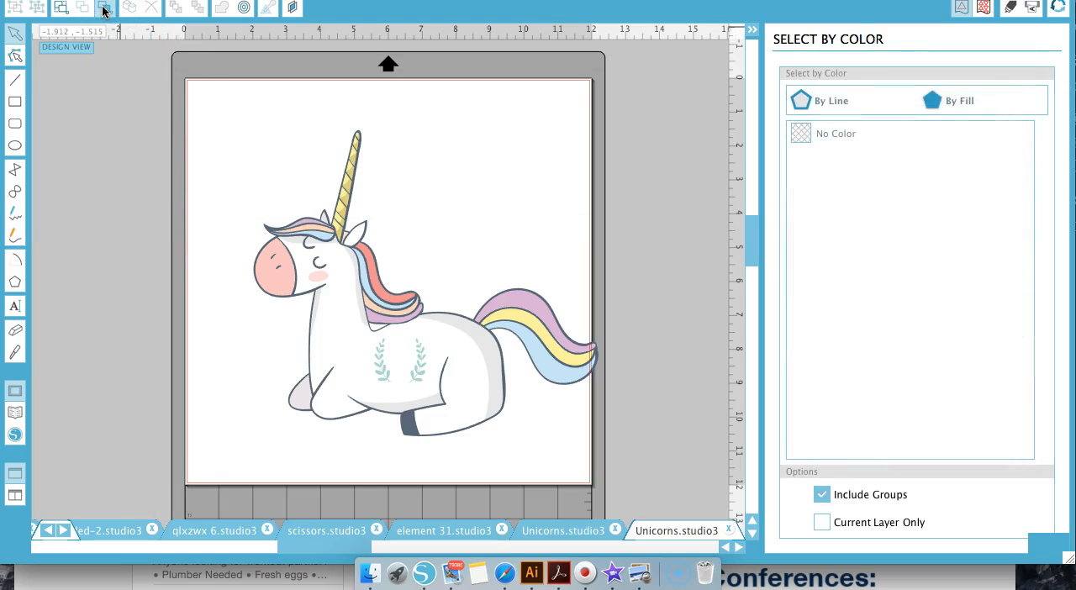
pyautogui.click(955, 102)
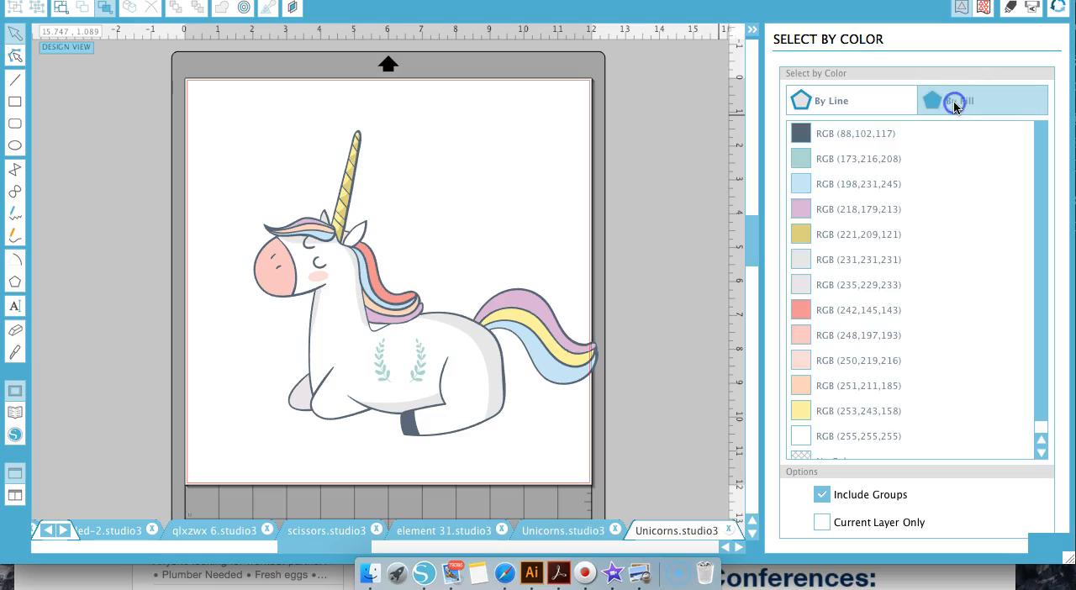
pyautogui.click(827, 126)
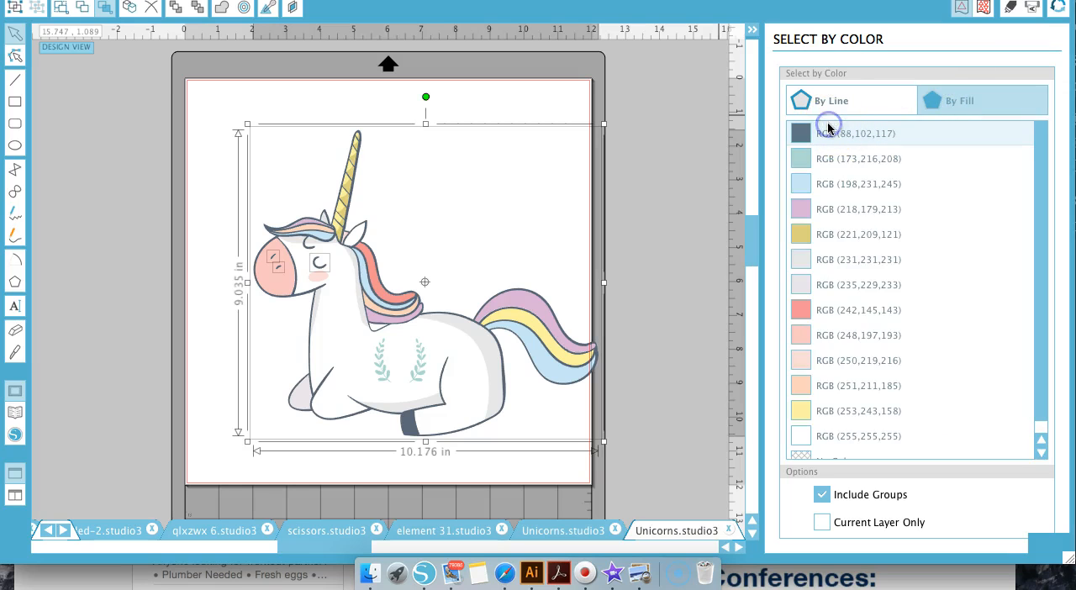
pyautogui.click(798, 133)
pyautogui.scroll(-1, 815, 269)
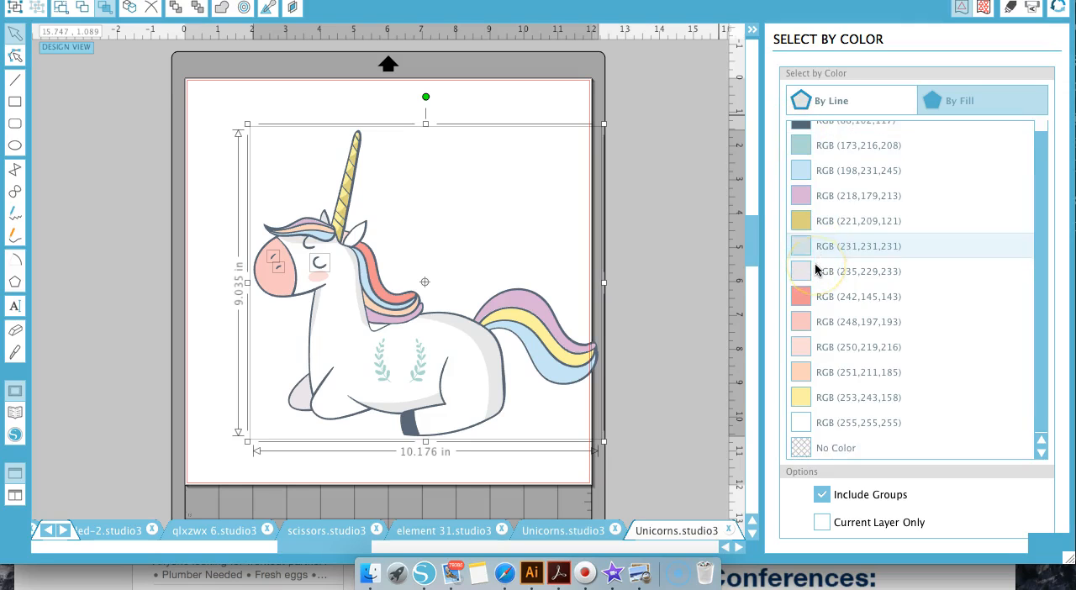
pyautogui.scroll(1, 816, 269)
pyautogui.click(805, 137)
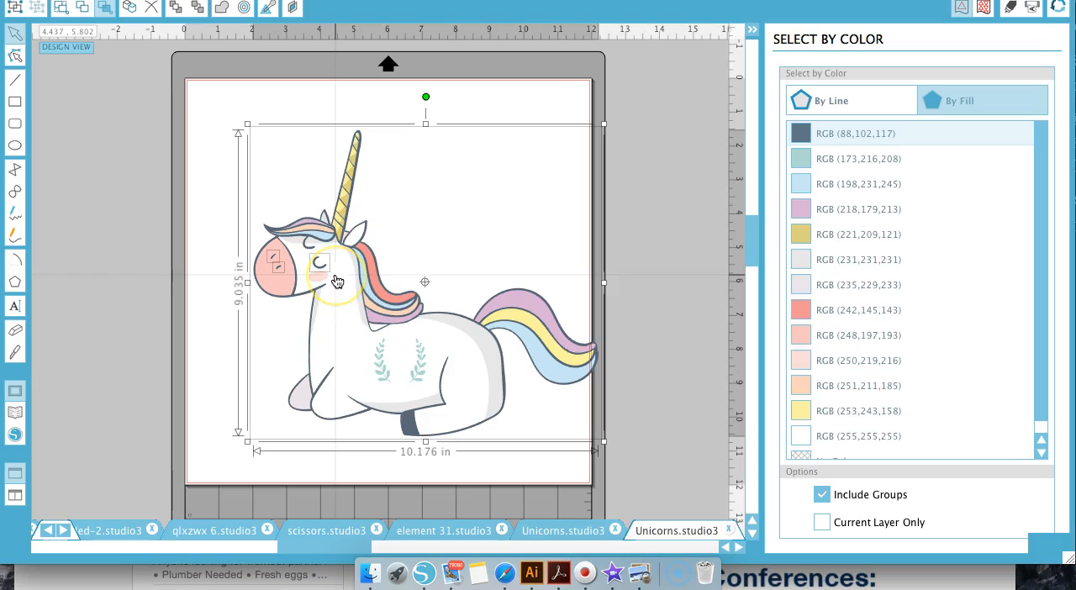
# Select the teal RGB (173,216,208), light blue RGB (198,231,245) and lilac RGB (218,179,213) fills one after another
pyautogui.click(805, 156)
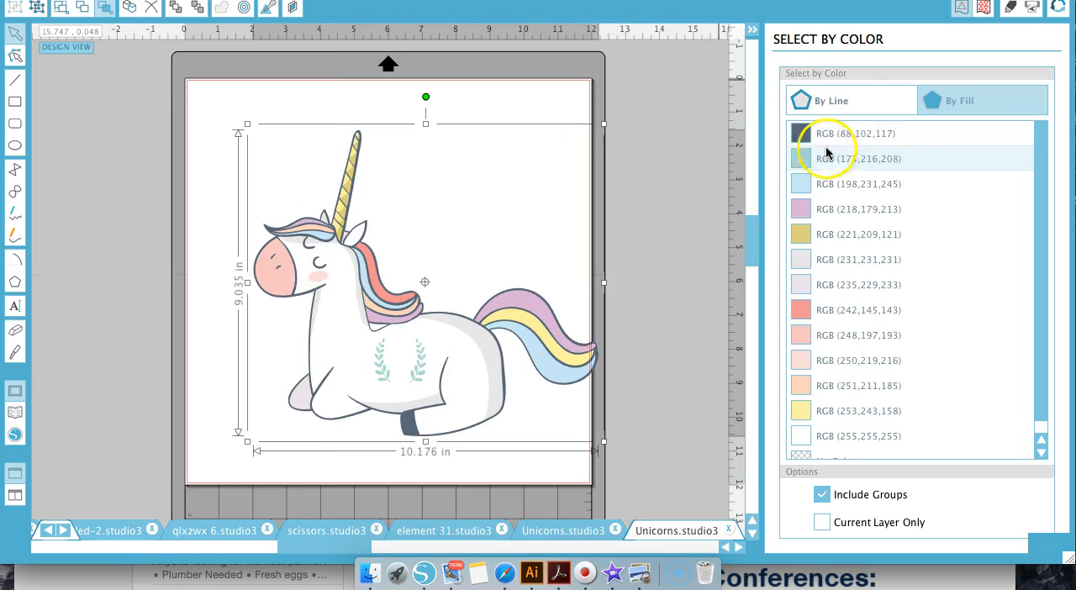
pyautogui.click(805, 151)
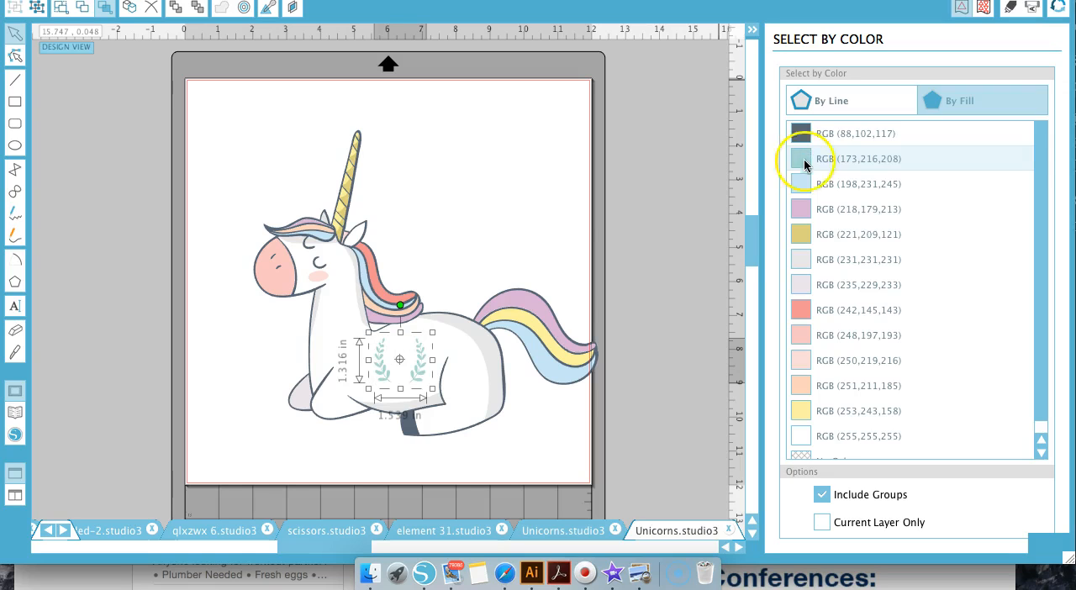
pyautogui.click(807, 181)
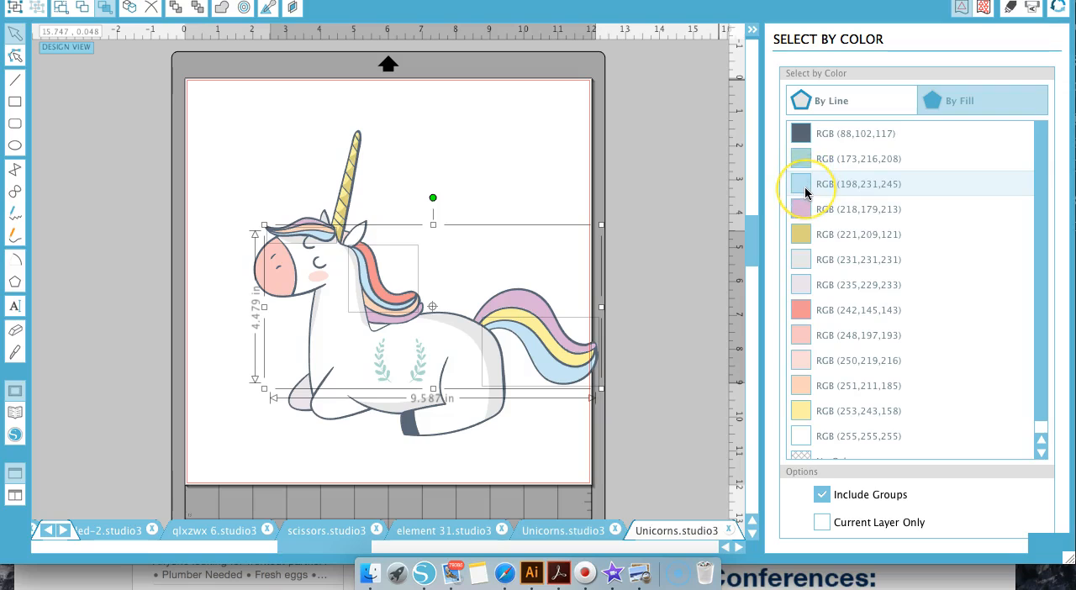
pyautogui.click(805, 210)
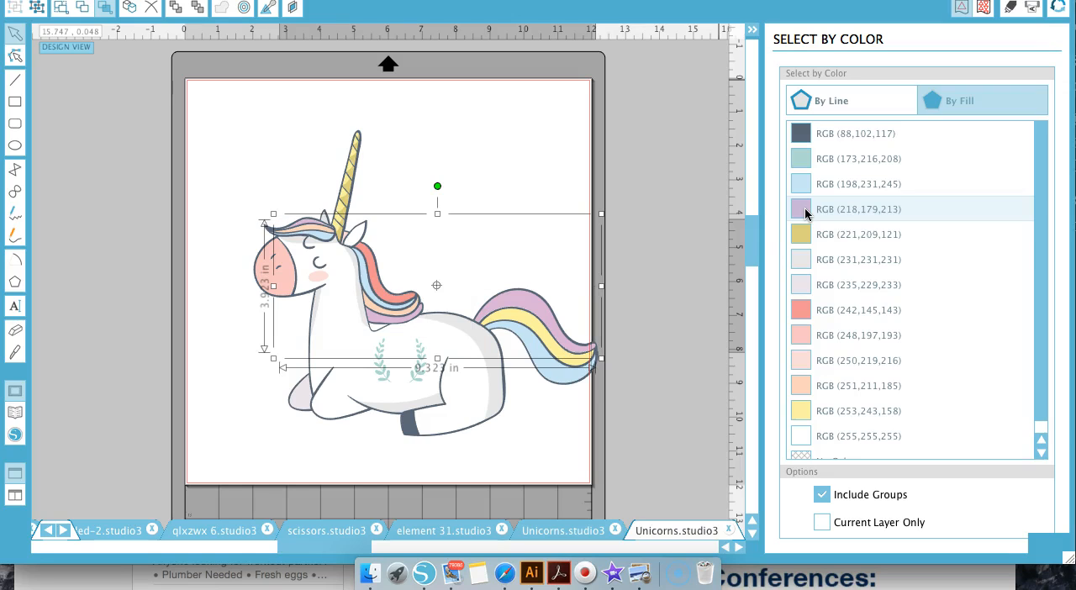
# Recolour the RGB (221,209,121) and RGB (253,243,158) fills of the horn and tail to bright yellow RGB (255,245,5), then return to Select by Color
pyautogui.click(801, 233)
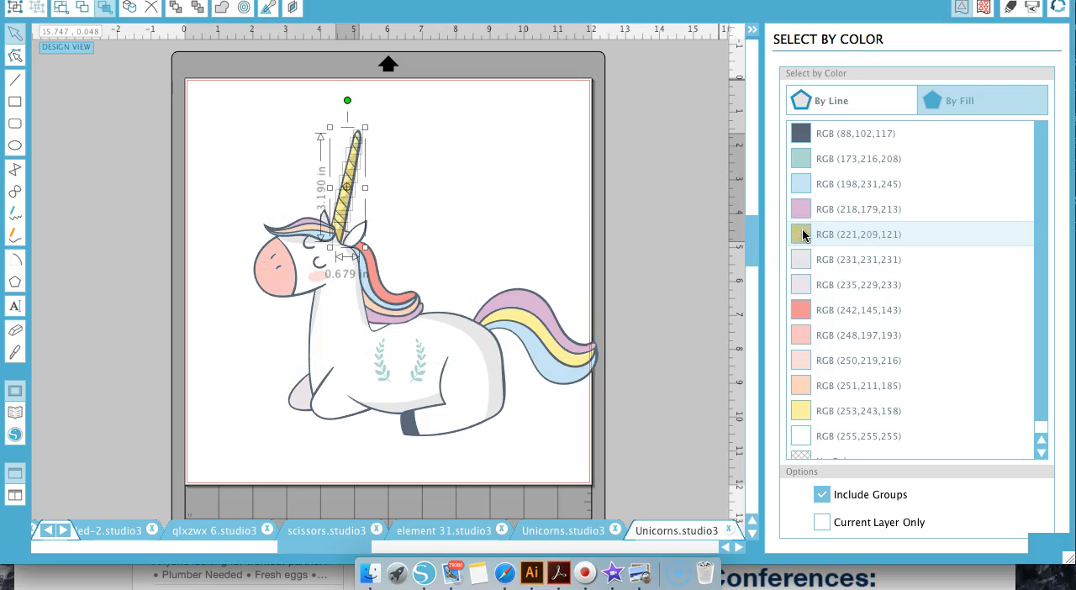
pyautogui.click(804, 410)
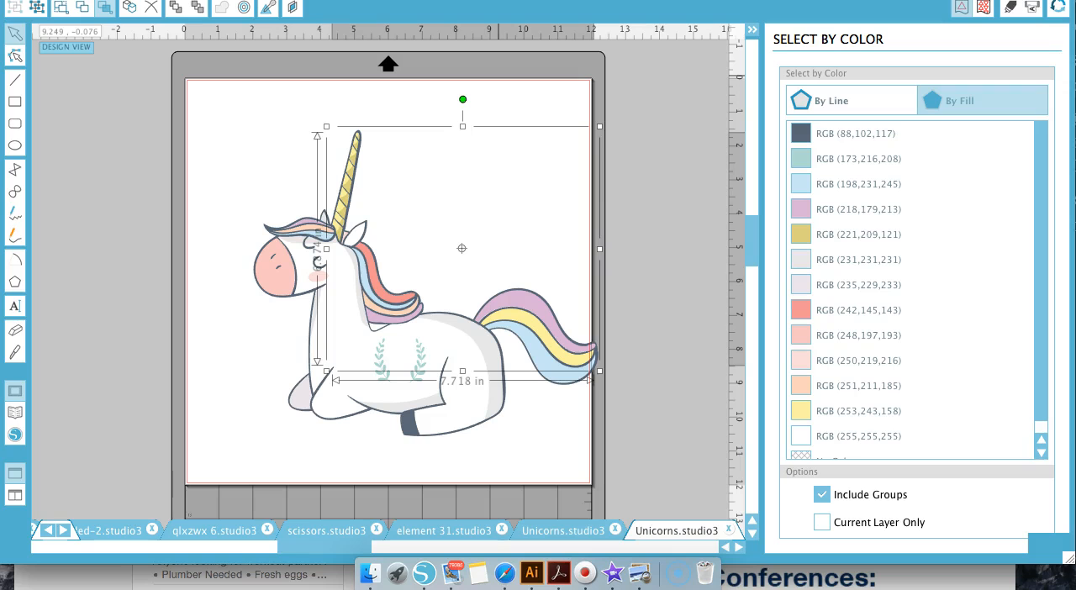
pyautogui.click(983, 7)
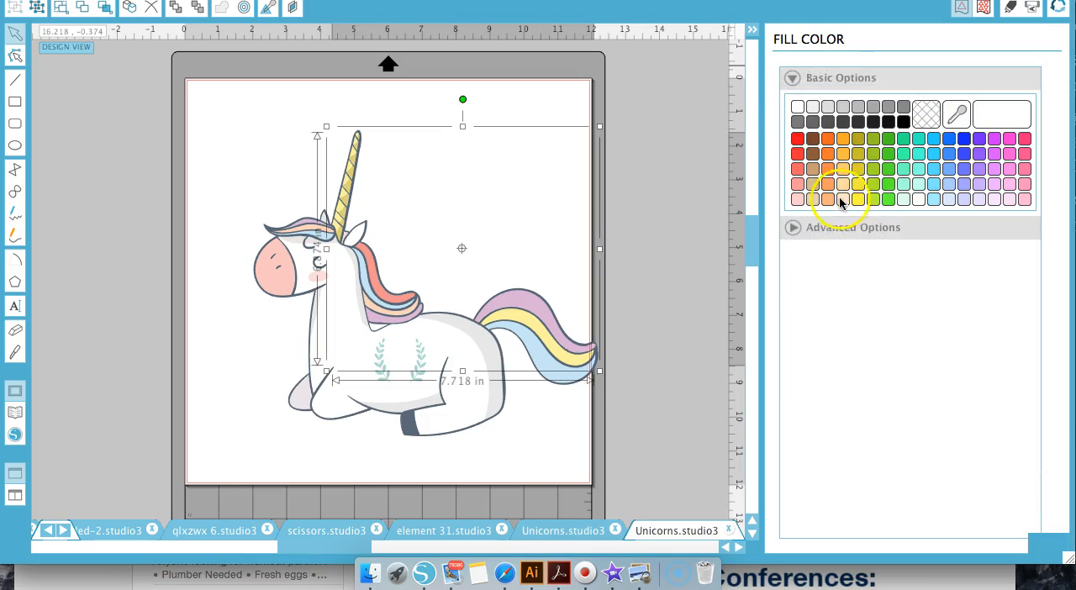
pyautogui.click(857, 199)
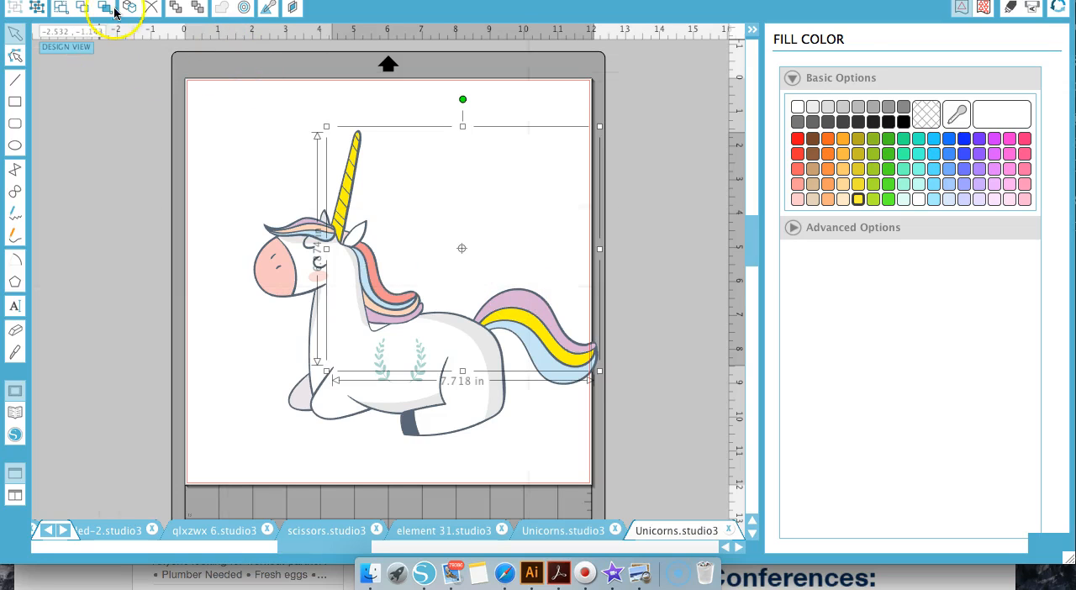
pyautogui.click(106, 9)
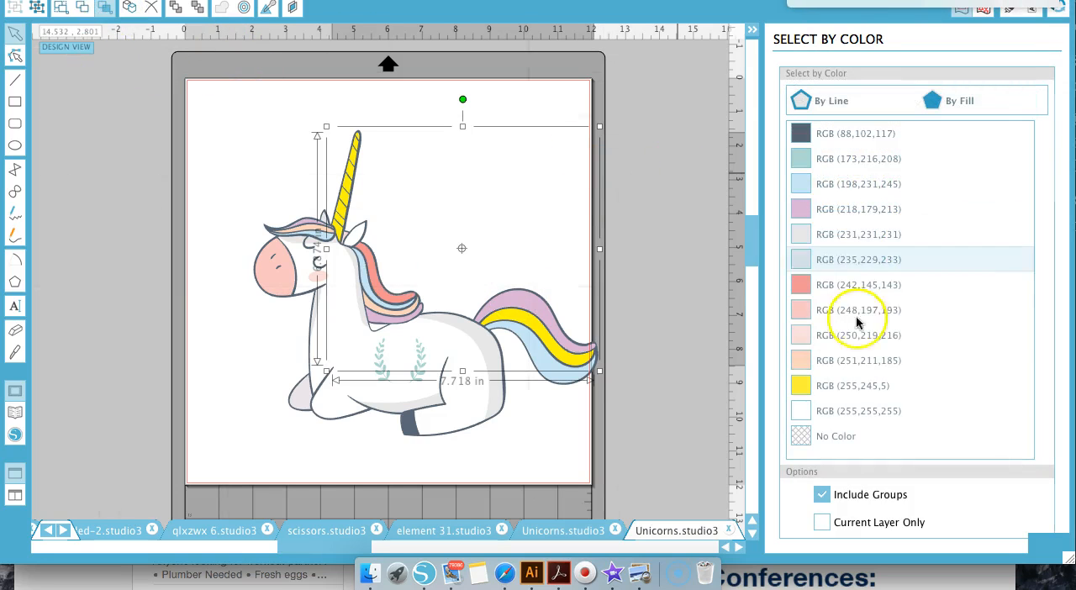
# Group the RGB (231,231,231) and RGB (235,229,233) shading shapes and recolour their fill to light grey RGB (221,221,221)
pyautogui.click(821, 236)
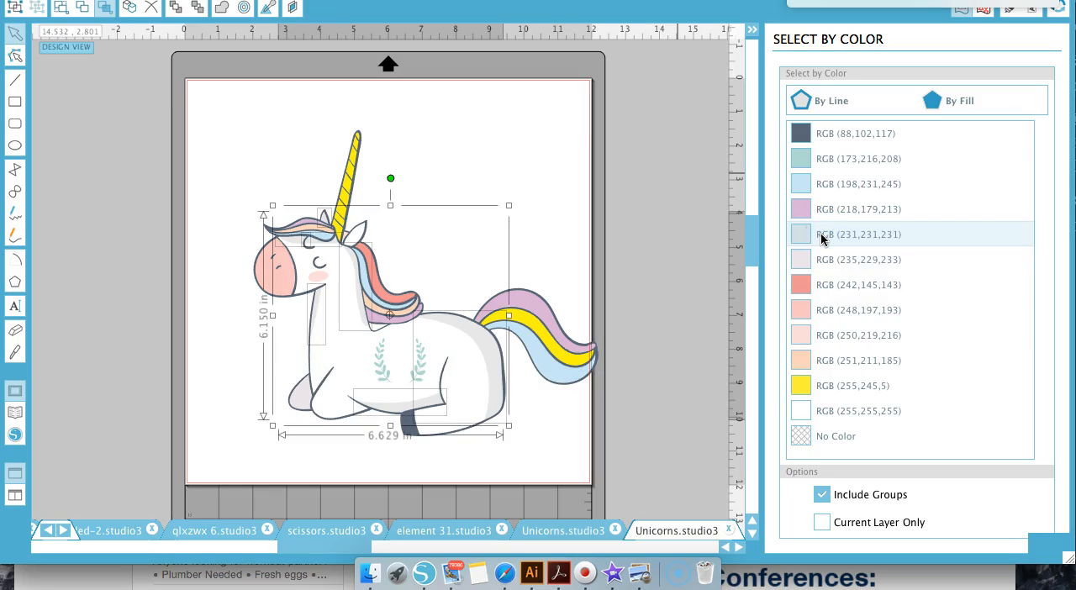
pyautogui.click(821, 255)
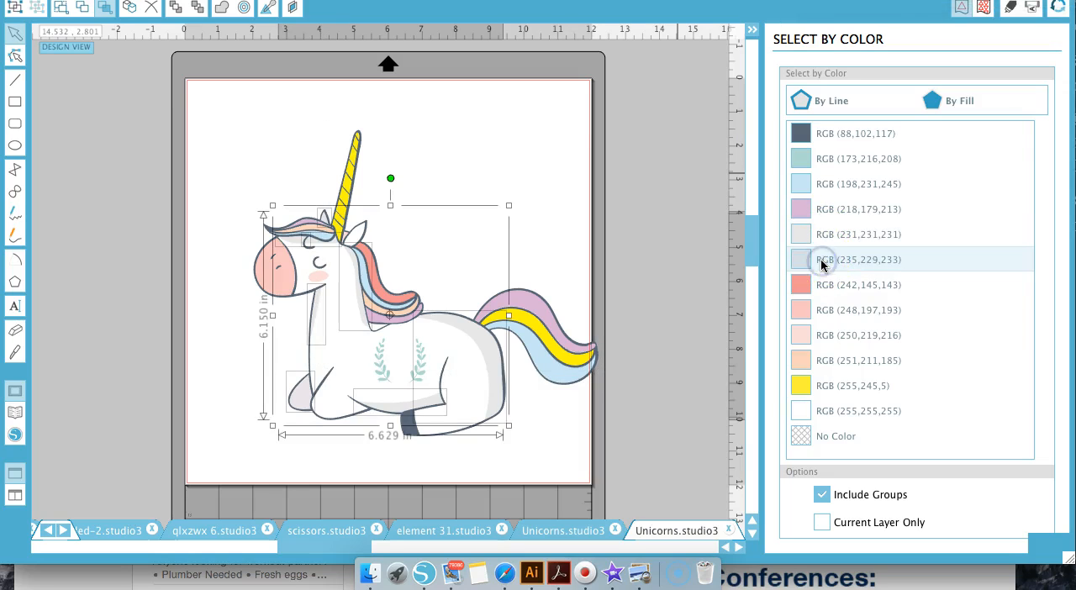
pyautogui.press('super+g')
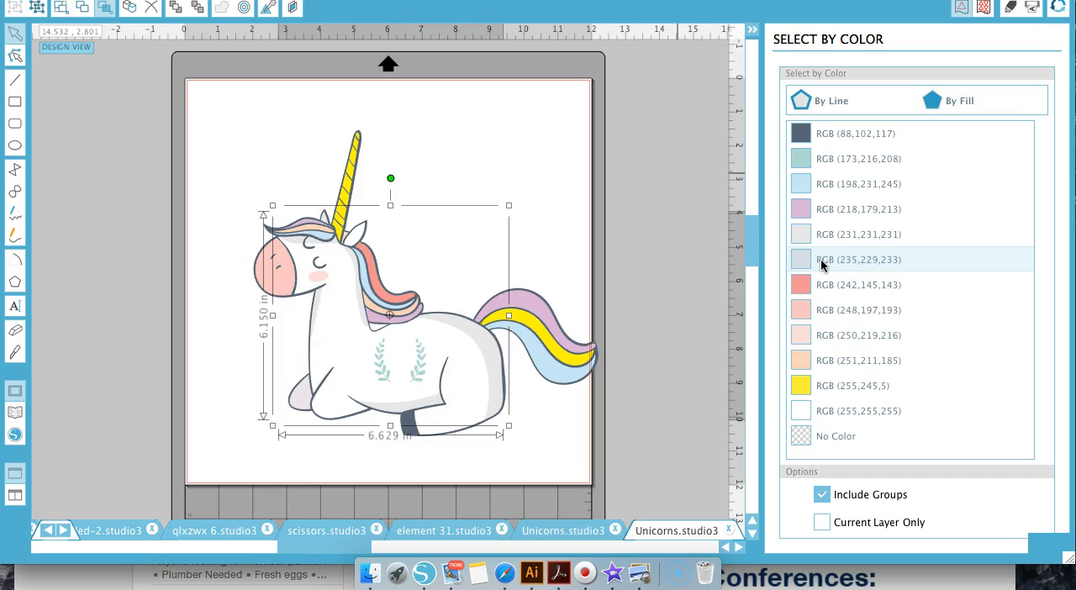
pyautogui.click(821, 133)
pyautogui.click(799, 2)
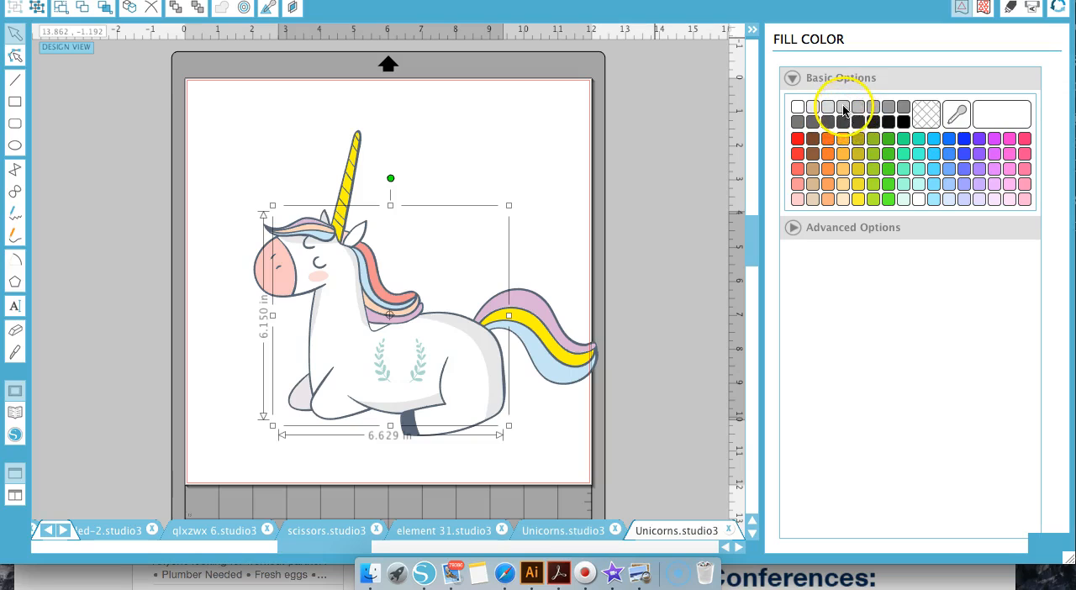
pyautogui.click(843, 108)
pyautogui.click(827, 108)
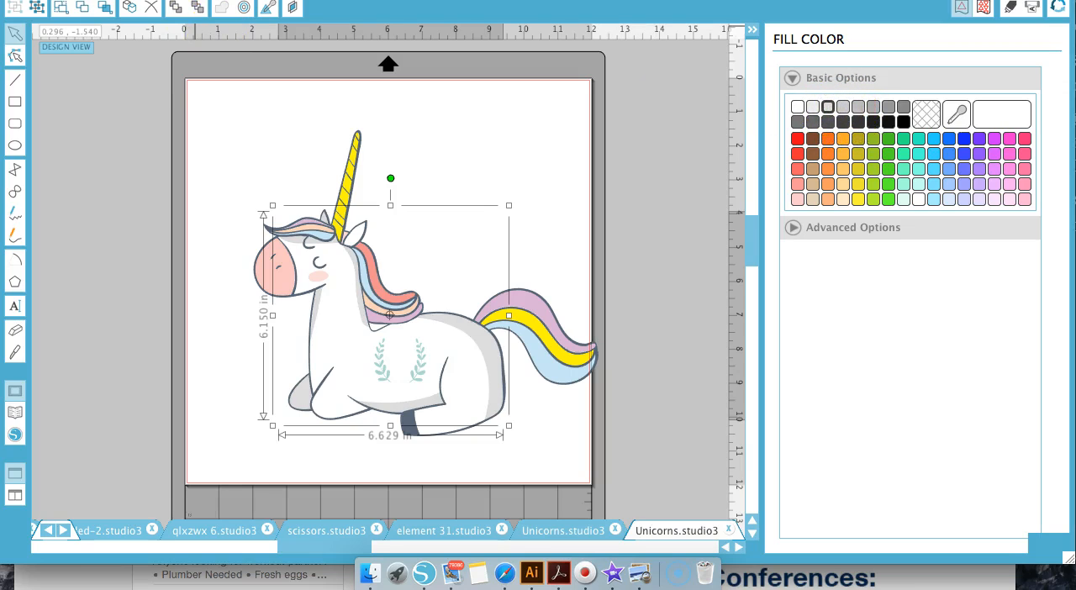
# Group the RGB (242,145,143), (248,197,193), (250,219,216) and (251,211,185) fills and recolour them to pink RGB (255,183,212)
pyautogui.click(102, 8)
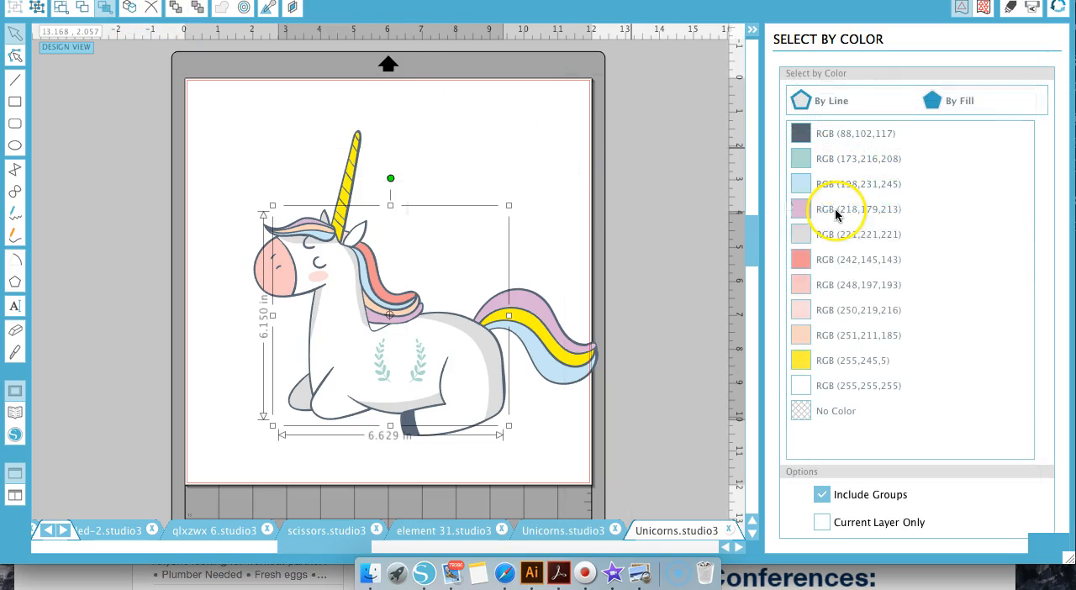
pyautogui.click(819, 266)
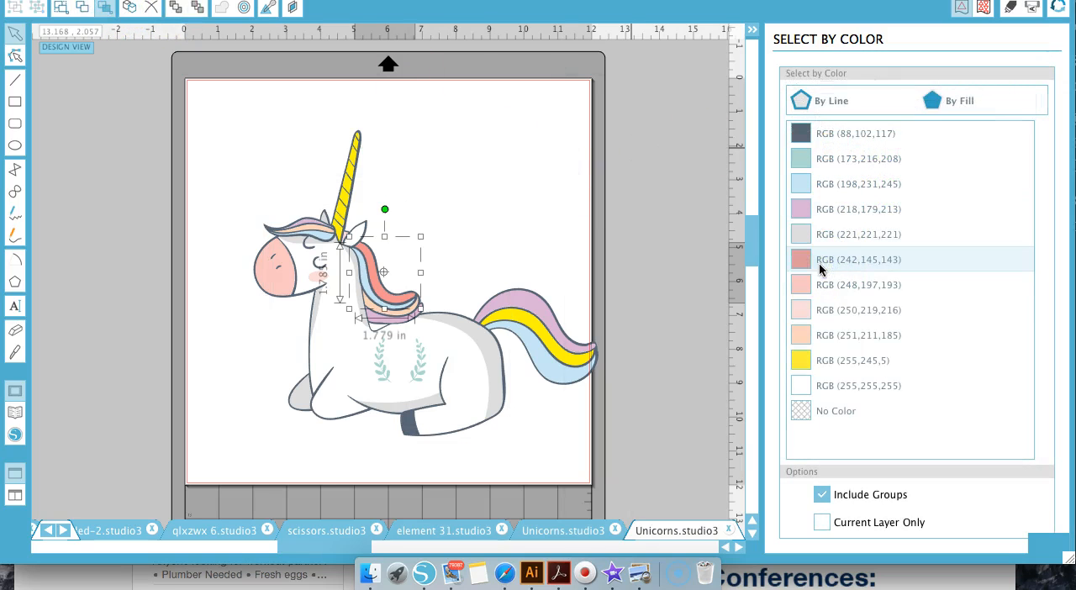
pyautogui.click(822, 287)
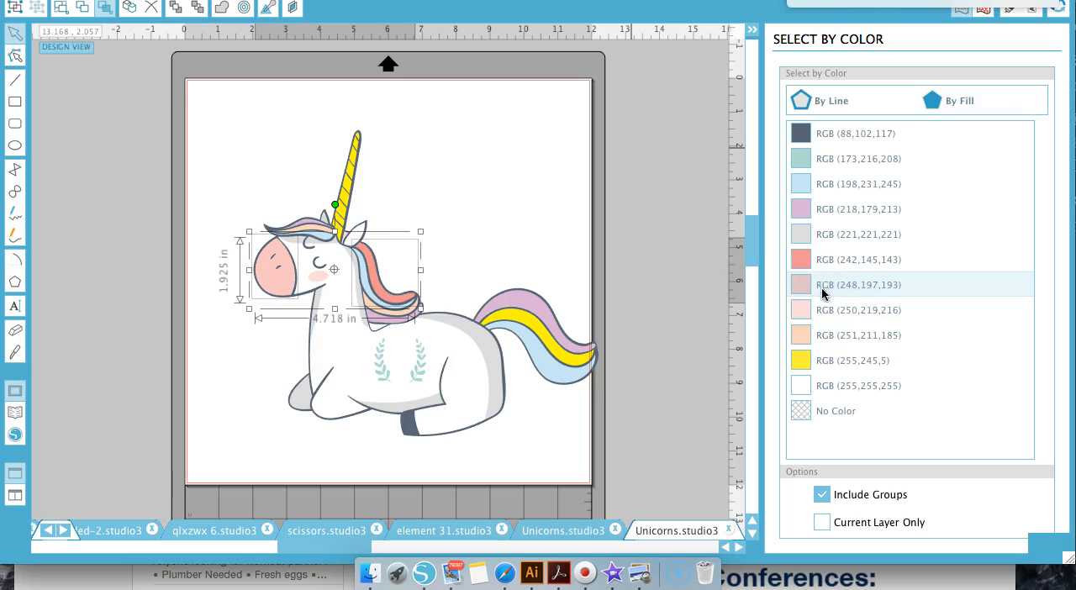
pyautogui.click(825, 311)
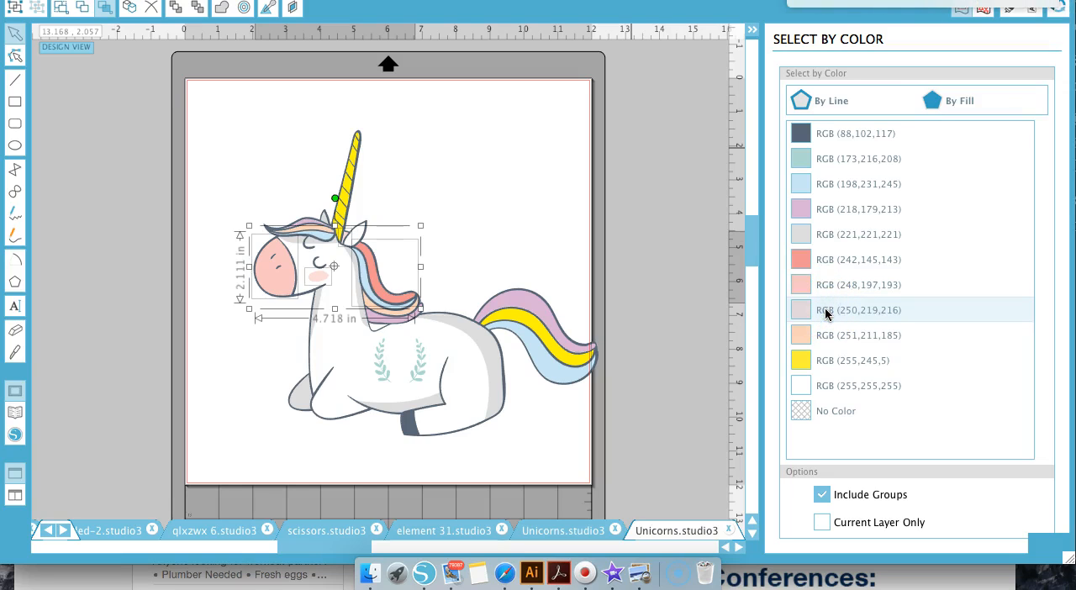
pyautogui.click(830, 335)
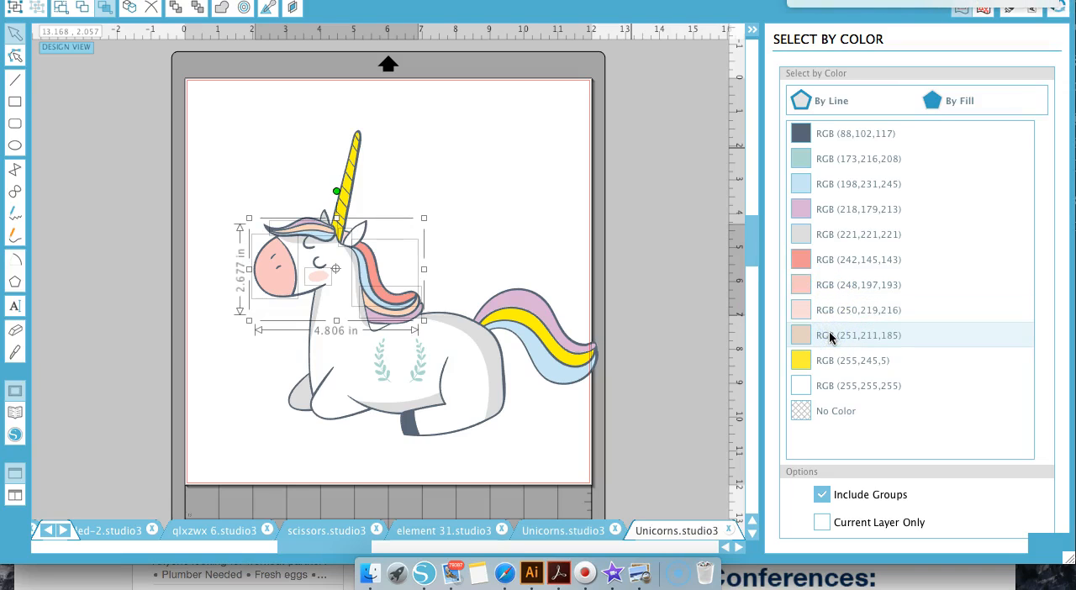
pyautogui.click(784, 241)
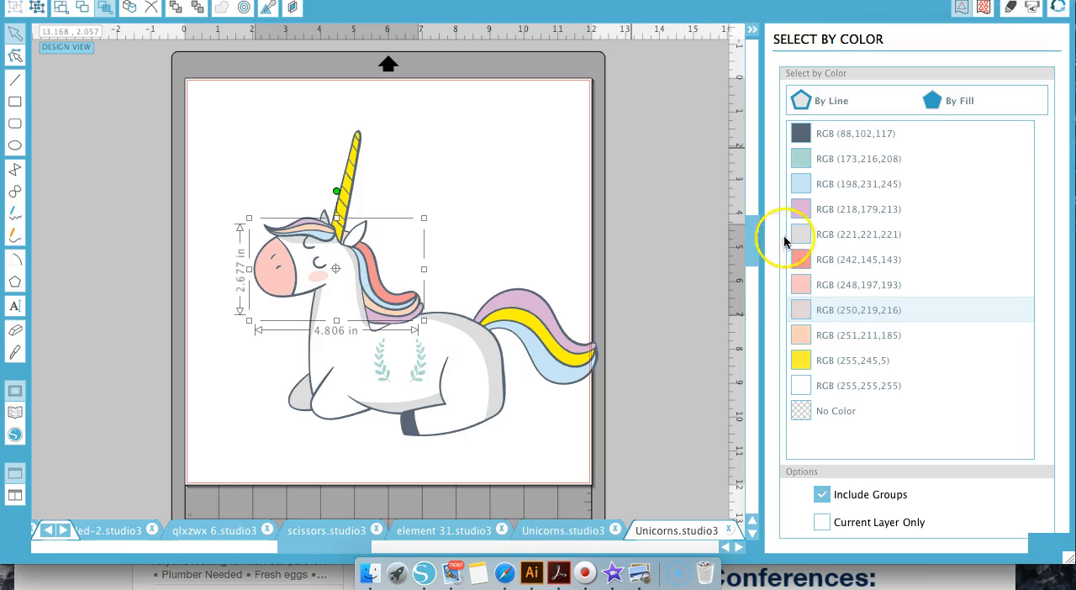
pyautogui.click(808, 2)
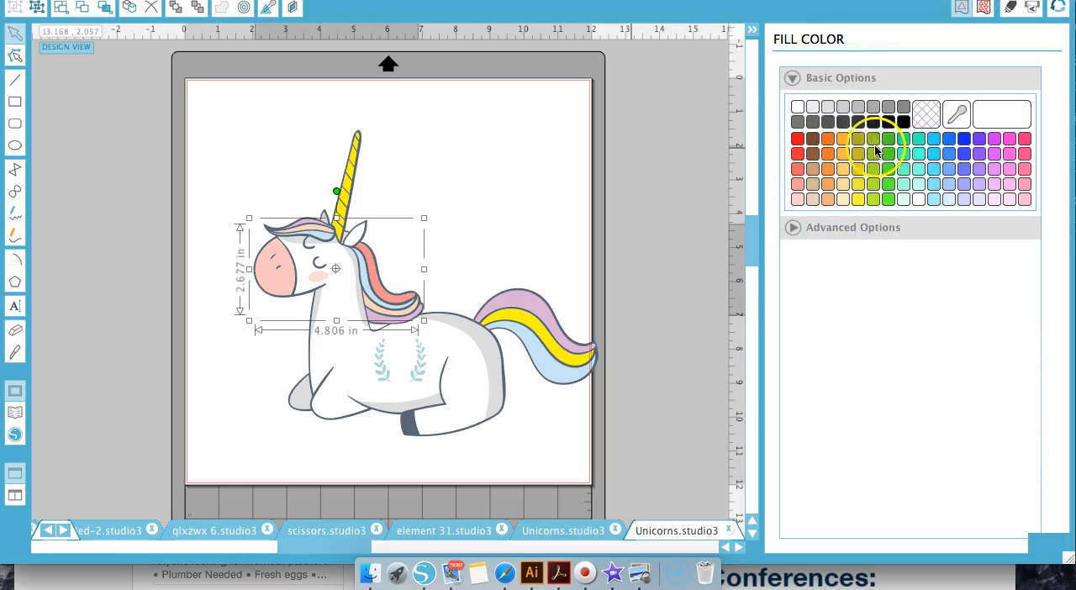
pyautogui.click(1008, 155)
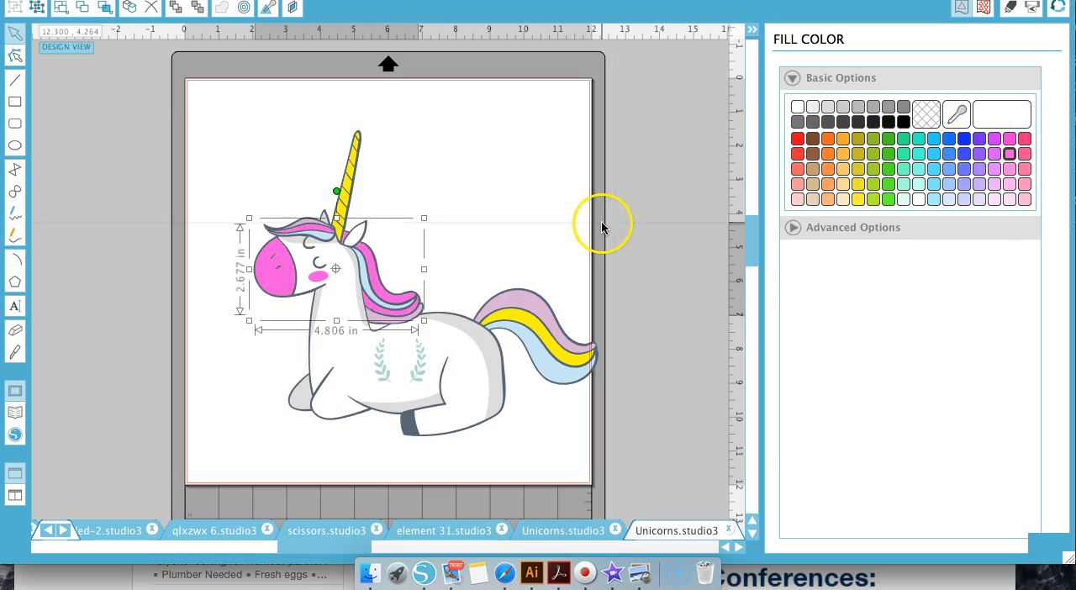
pyautogui.click(1026, 199)
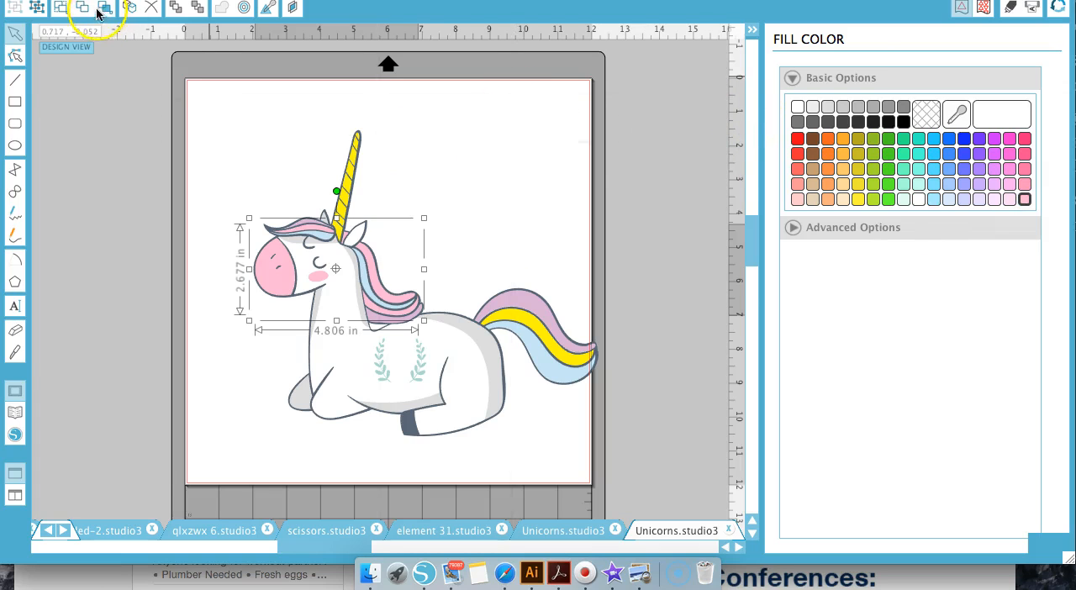
# Group the lilac RGB (218,179,213) and pink RGB (255,183,212) shapes, recolour them to pale pink RGB (255,219,247), and clear the selection
pyautogui.click(99, 10)
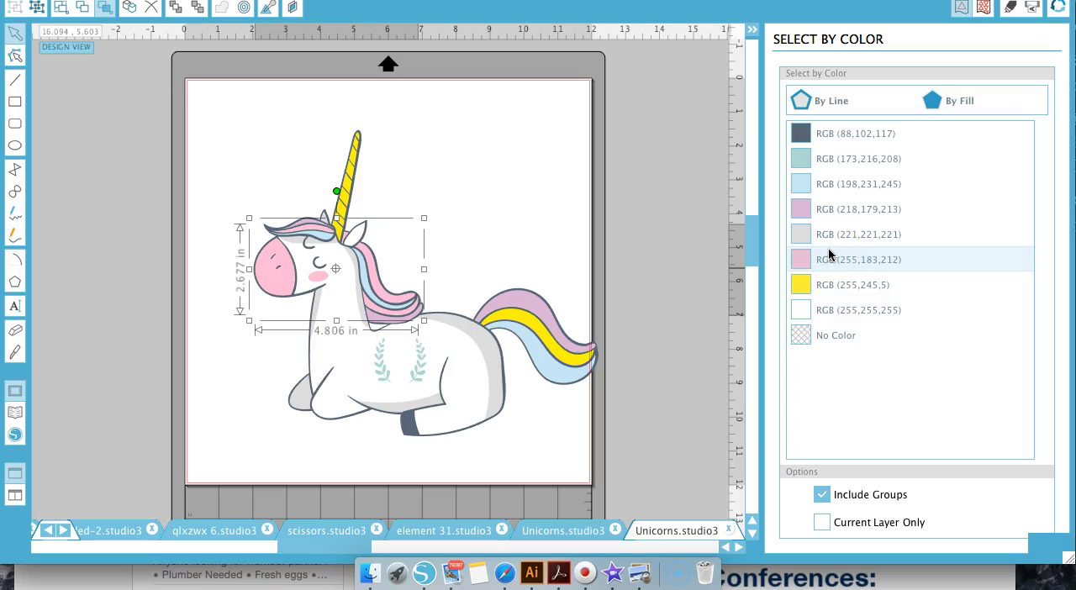
pyautogui.click(826, 209)
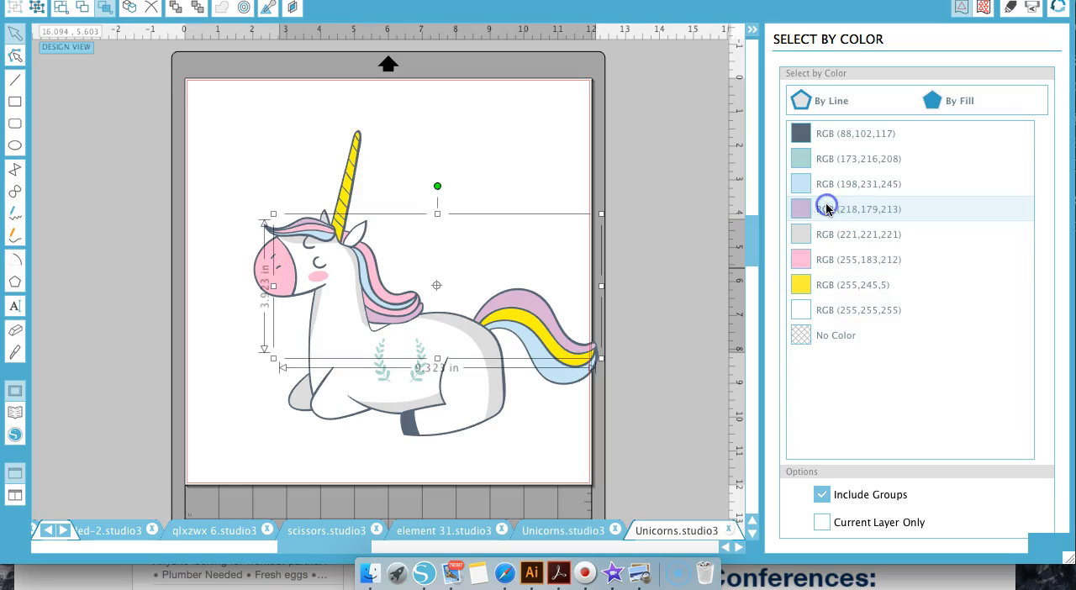
pyautogui.click(829, 269)
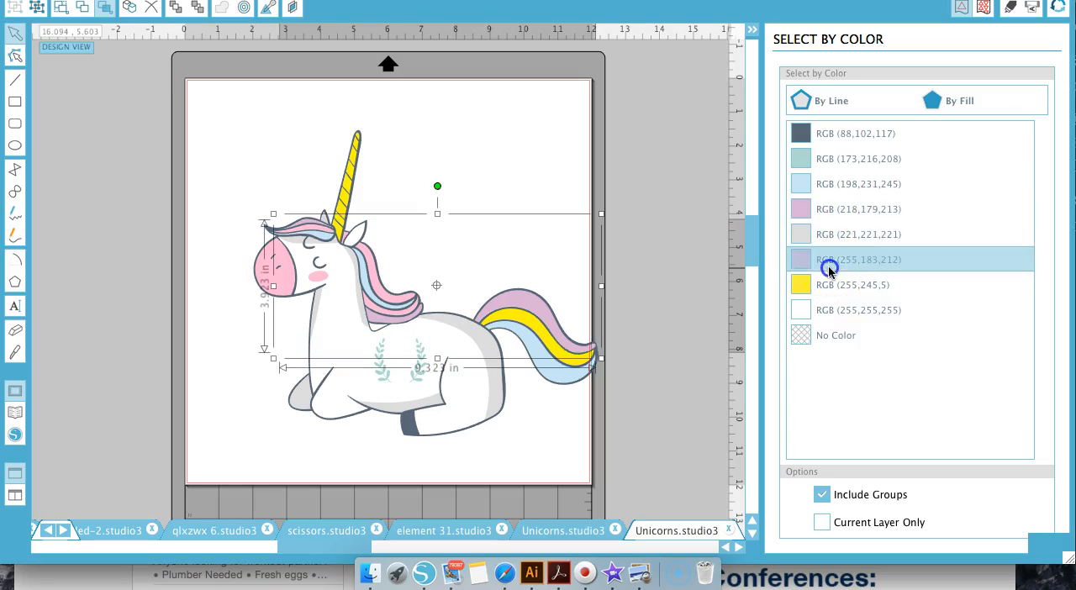
pyautogui.press('super+g')
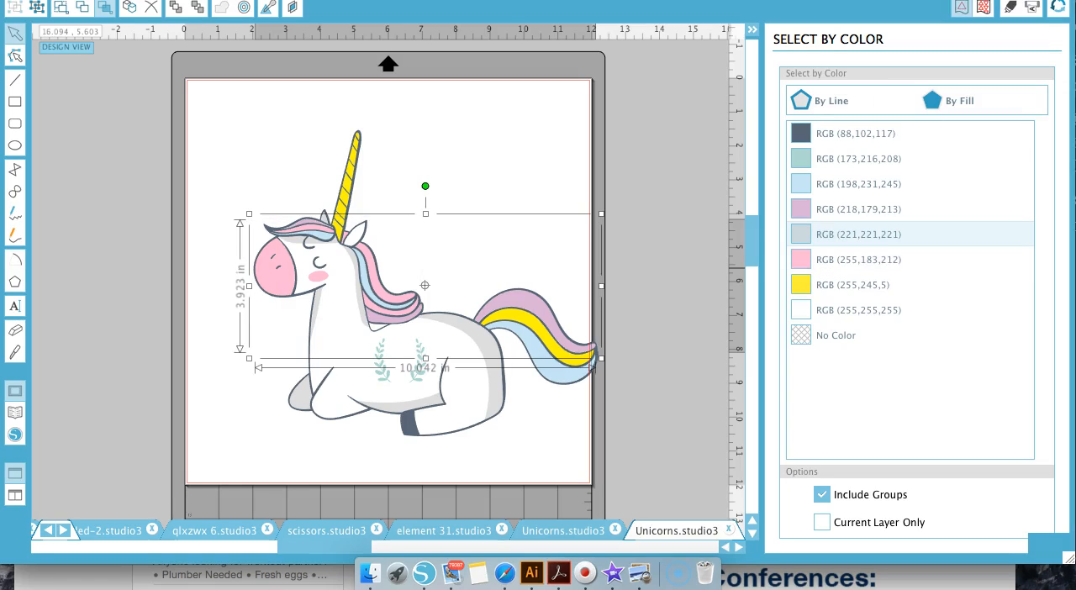
pyautogui.click(733, 2)
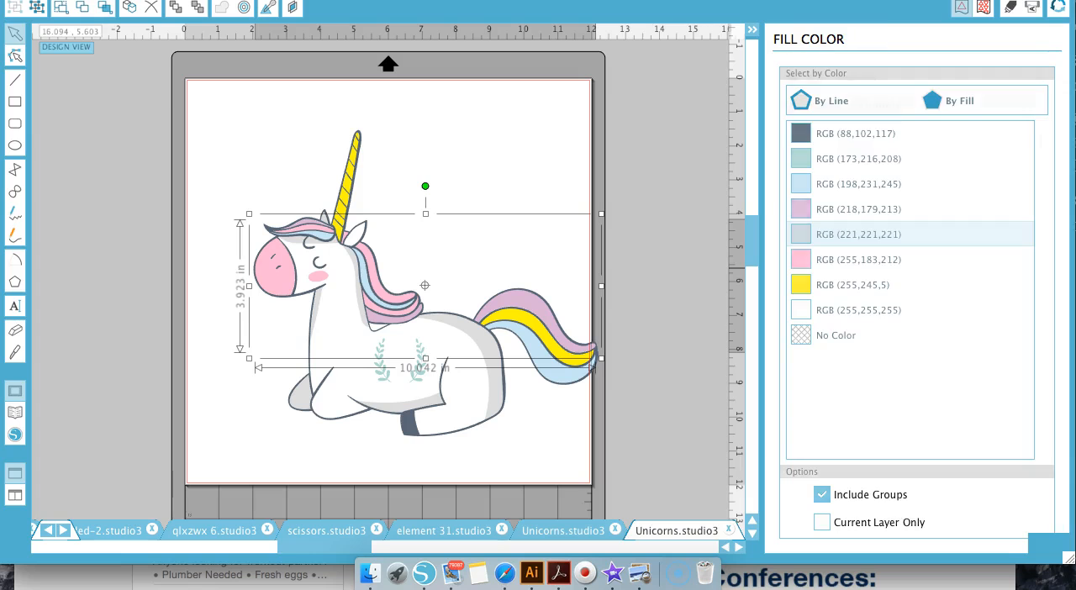
pyautogui.click(1010, 200)
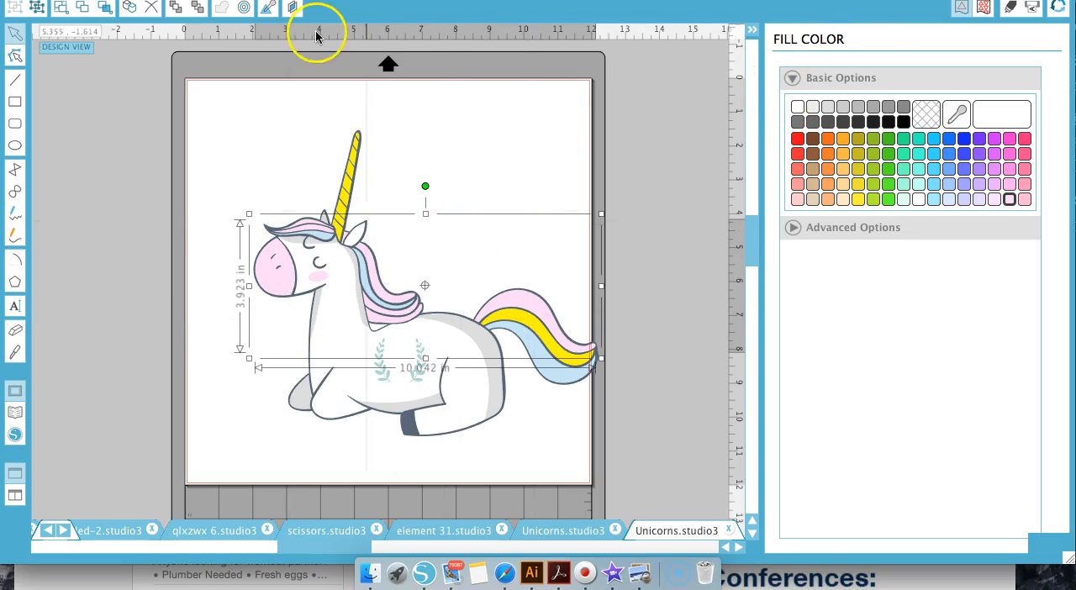
pyautogui.click(107, 10)
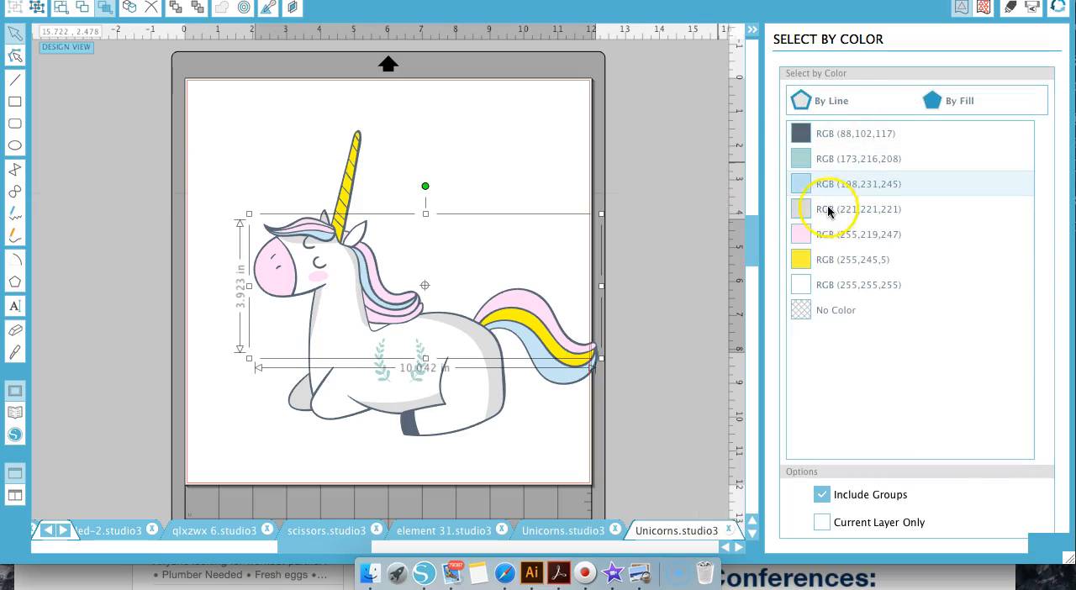
pyautogui.click(566, 103)
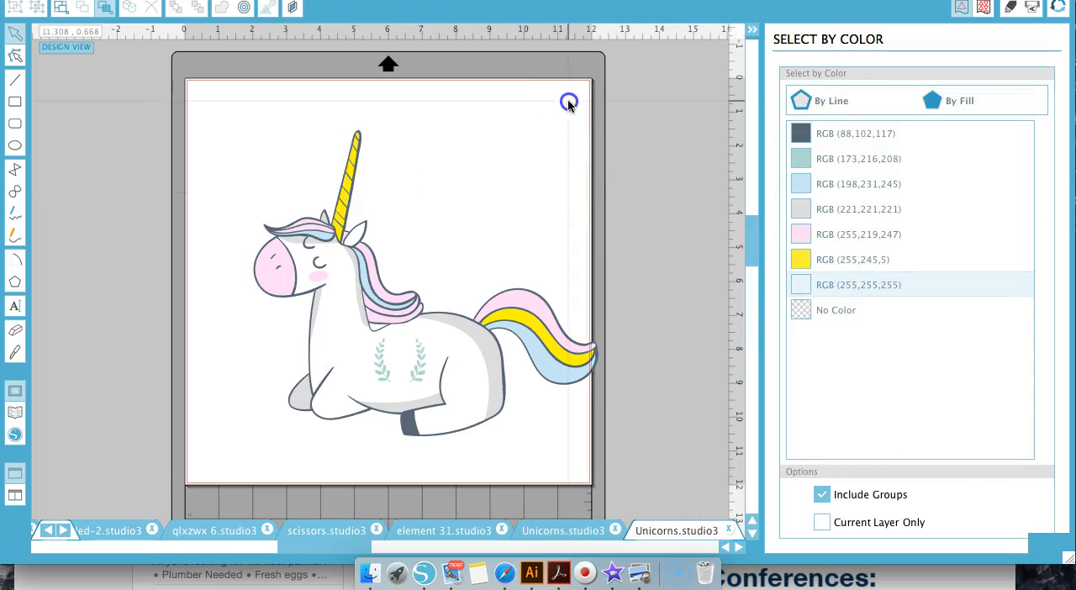
# Try moving the dark slate outline group off the unicorn's coloured shapes, and undo the moves
pyautogui.moveTo(335, 304); pyautogui.dragTo(346, 190)
pyautogui.moveTo(534, 114); pyautogui.dragTo(539, 114)
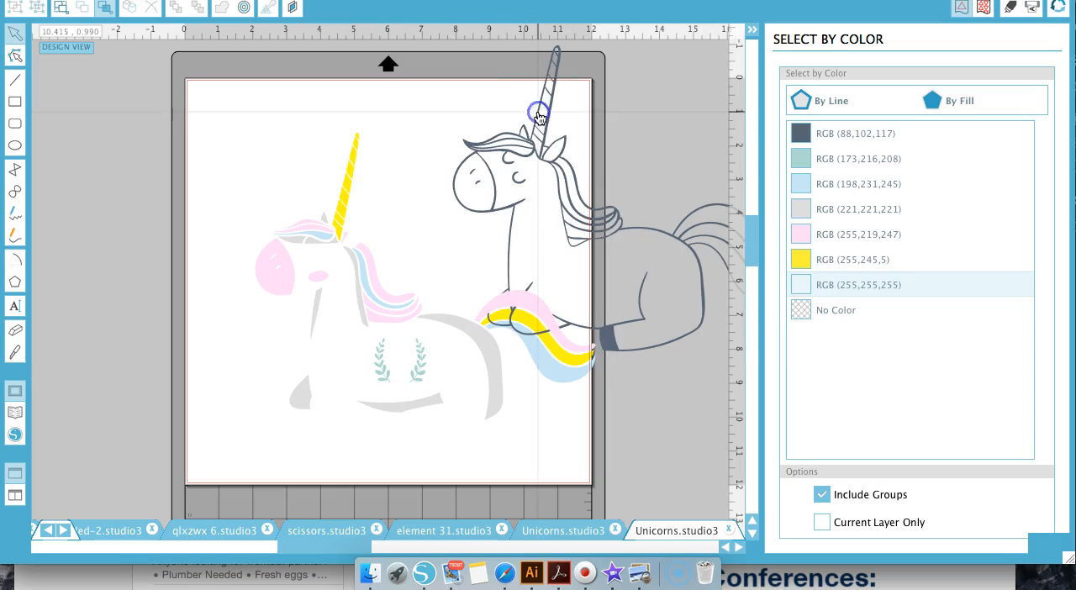
pyautogui.moveTo(353, 180); pyautogui.dragTo(260, 109)
pyautogui.press('super+z')
pyautogui.press('super+z')
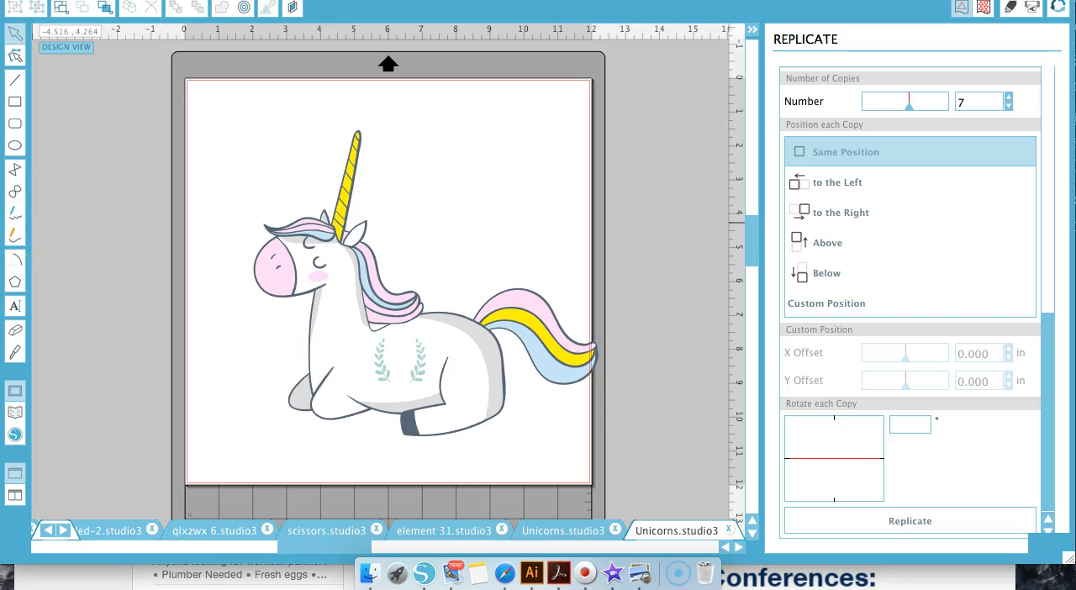
# Draw a rectangle about 2.18 by 0.89 in above the unicorn's head, beside the horn, and select it
pyautogui.click(15, 102)
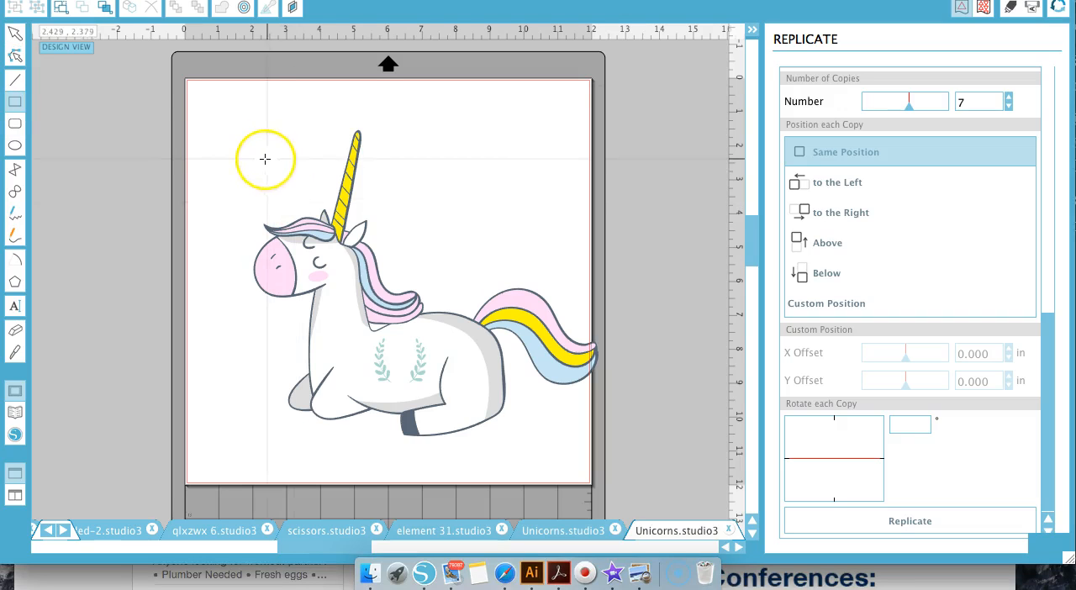
pyautogui.moveTo(254, 156)
pyautogui.mouseDown()
pyautogui.moveTo(332, 176)
pyautogui.moveTo(328, 186)
pyautogui.mouseUp()
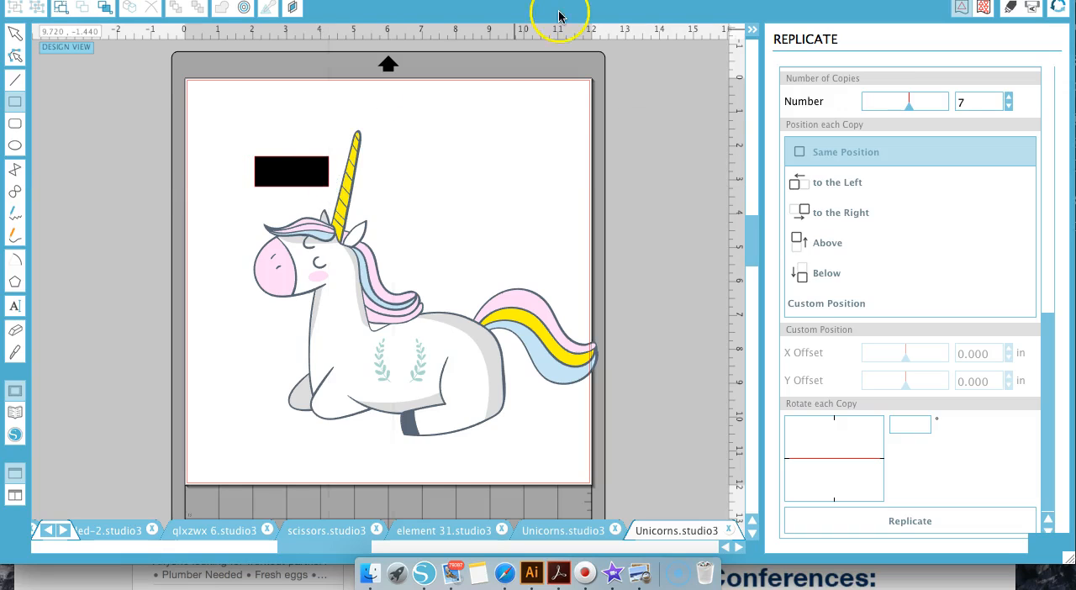
pyautogui.click(15, 36)
pyautogui.click(280, 168)
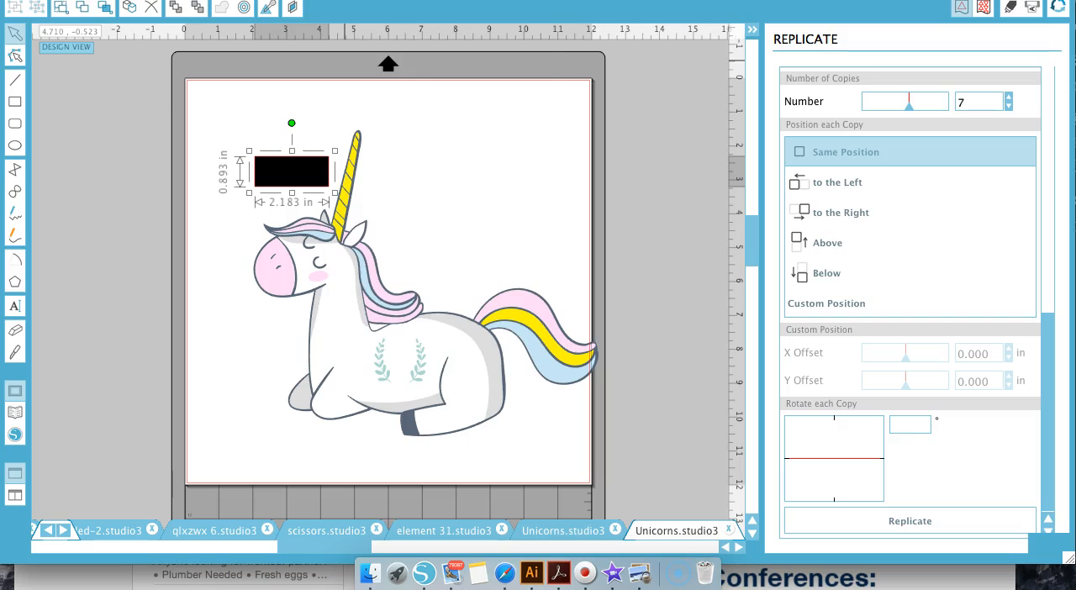
# Replicate the black rectangle with seven copies, all in the same position
pyautogui.click(356, 1)
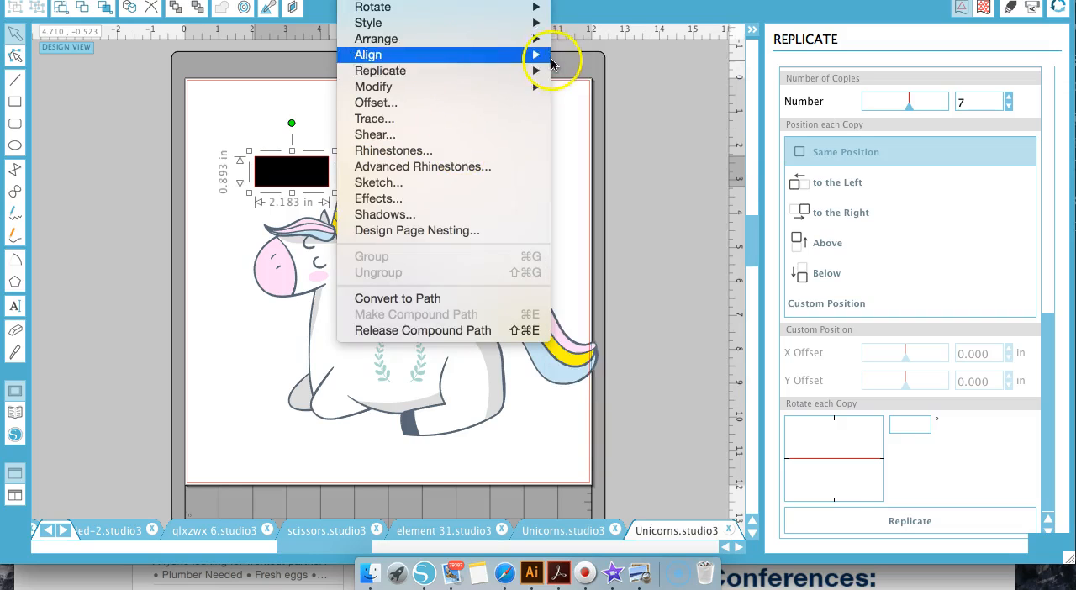
pyautogui.moveTo(538, 73)
pyautogui.click(643, 384)
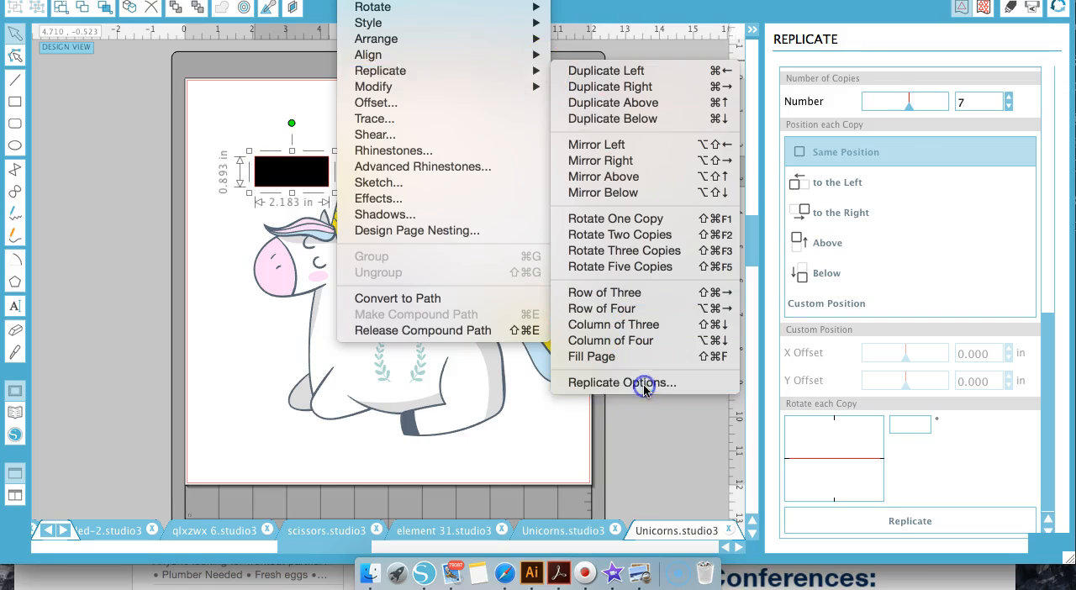
pyautogui.scroll(-5, 953, 240)
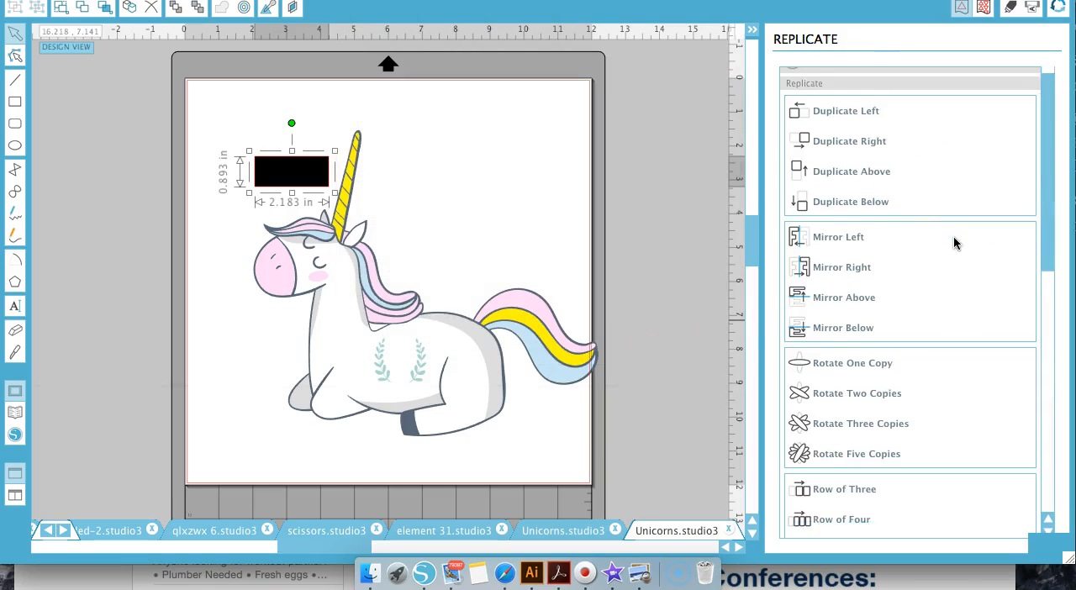
pyautogui.scroll(-5, 953, 242)
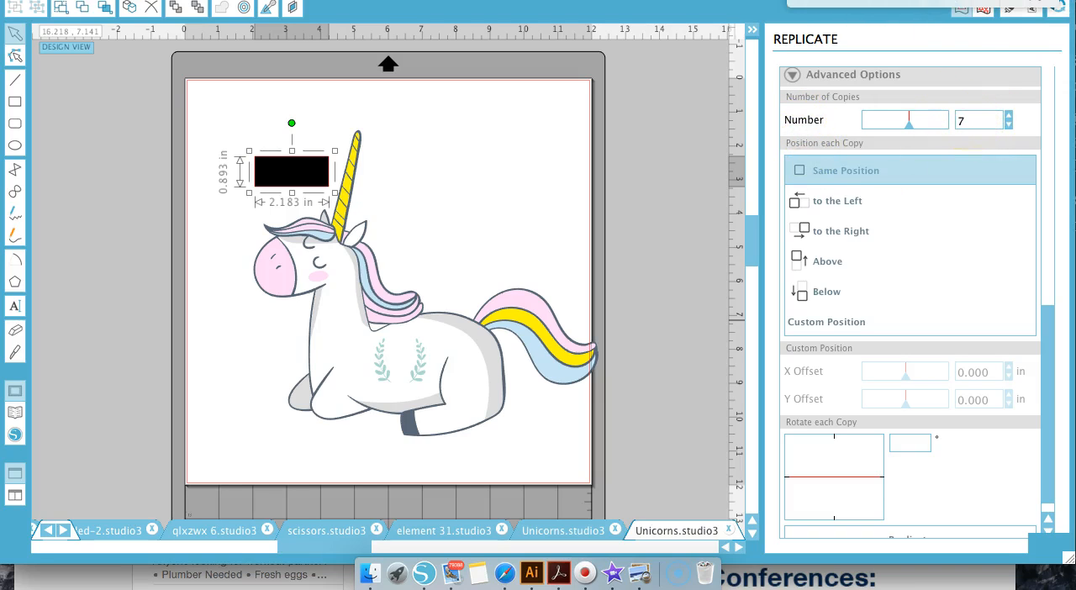
pyautogui.press('XF86AudioMute')
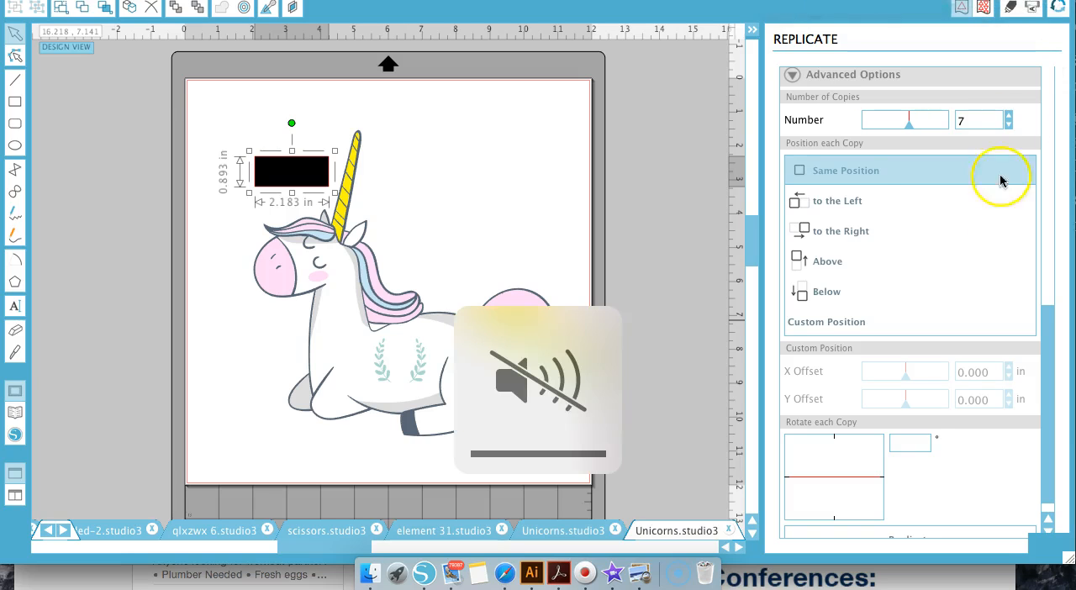
pyautogui.scroll(-1, 987, 252)
pyautogui.click(916, 522)
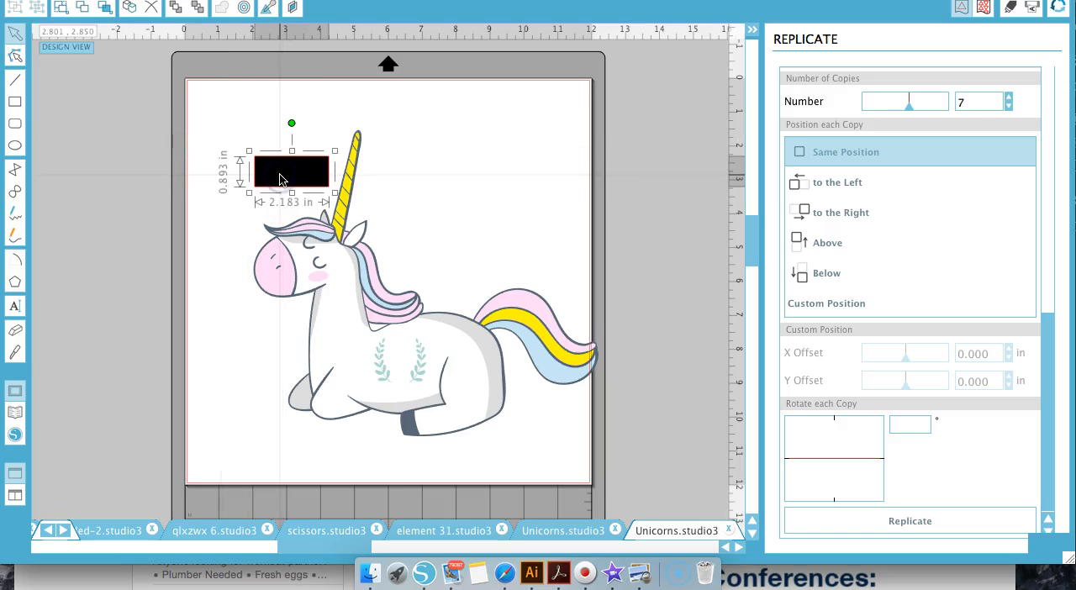
# Select one rectangle copy together with the pale pink shapes and move them horizontally away from the unicorn, past the page's left edge
pyautogui.keyDown('shift'); pyautogui.click(280, 290); pyautogui.keyUp('shift')
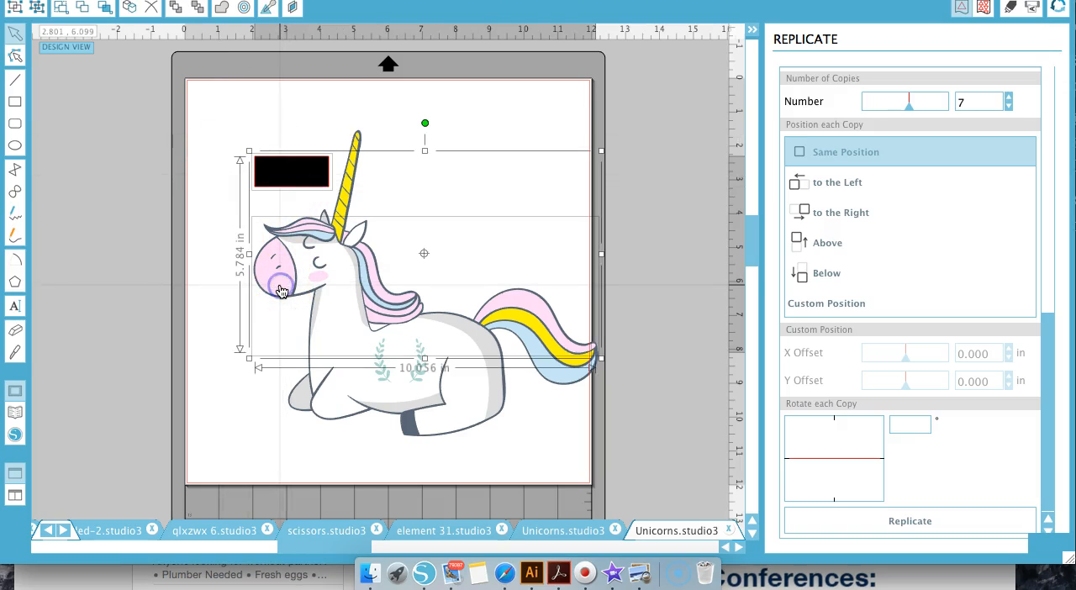
pyautogui.moveTo(282, 290); pyautogui.dragTo(25, 286)
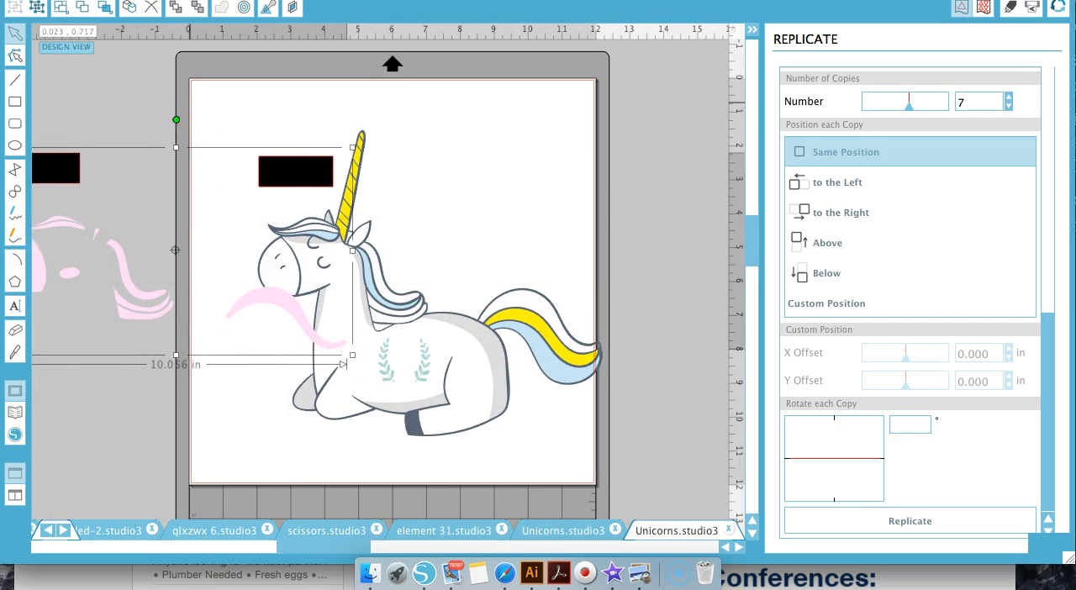
# Move the pale pink shapes and their rectangle farther away from the page, up and outward
pyautogui.click(294, 1)
pyautogui.click(317, 1)
pyautogui.moveTo(160, 209); pyautogui.dragTo(32, 101)
# Select one rectangle copy together with the dark slate outline and move them off the page, below the pale pink shapes
pyautogui.click(323, 208)
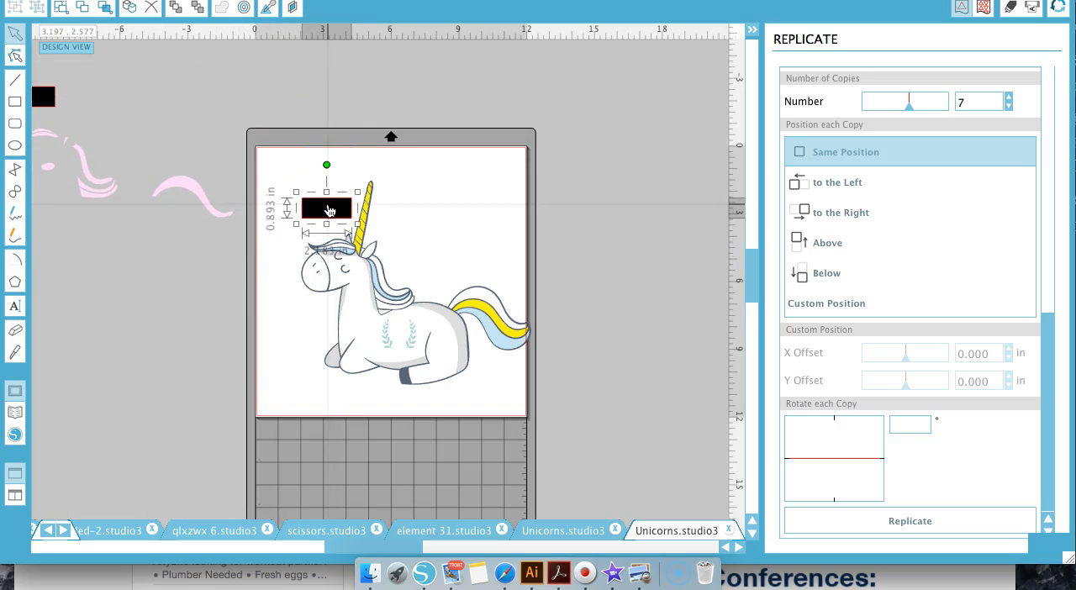
pyautogui.click(481, 312)
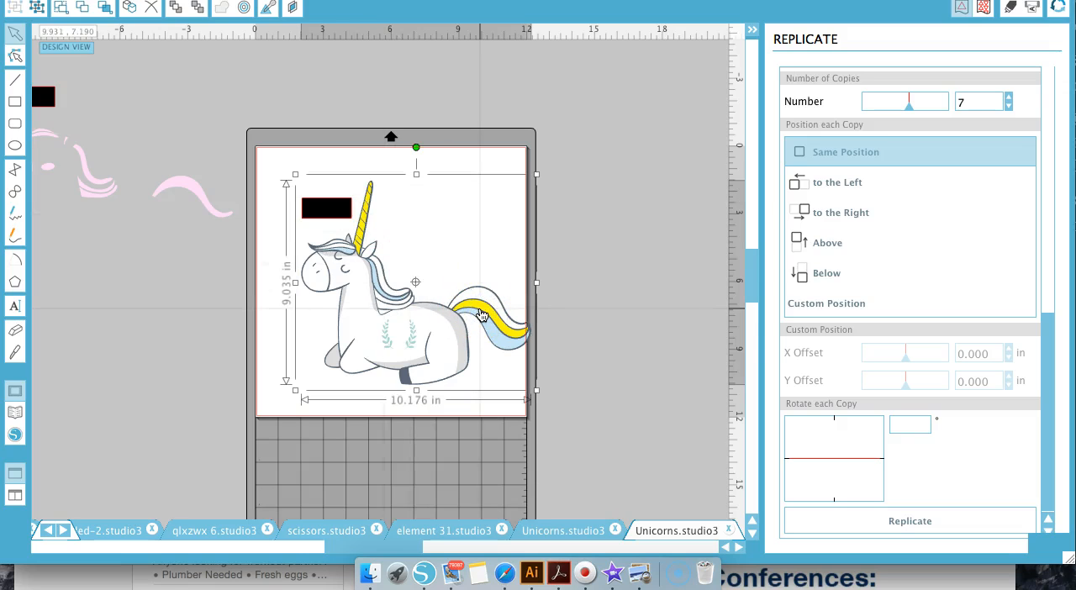
pyautogui.moveTo(318, 211); pyautogui.dragTo(51, 264)
pyautogui.hscroll(-2, 179, 188)
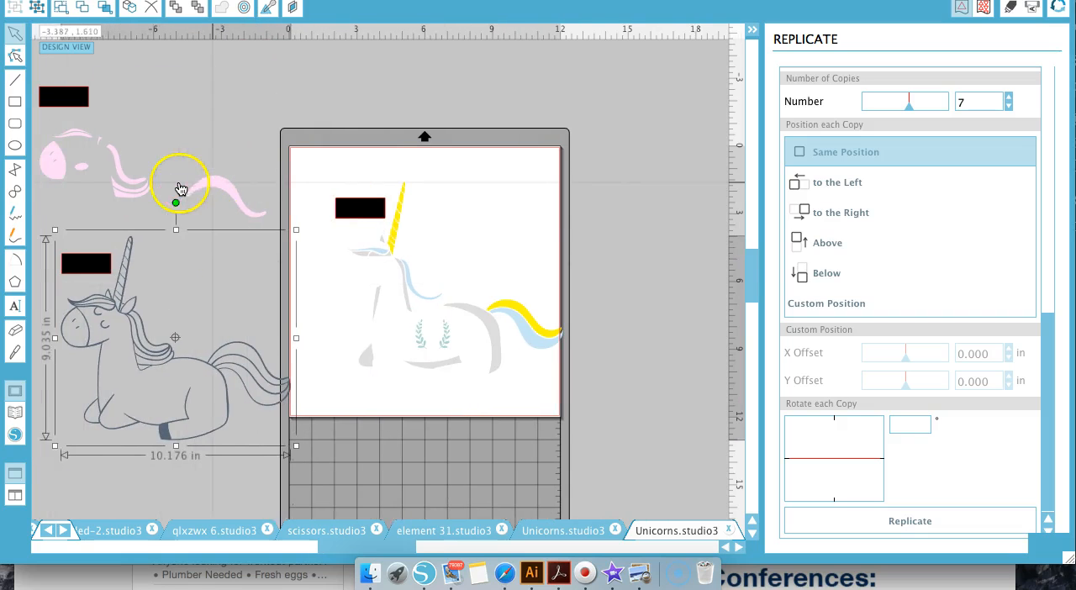
pyautogui.moveTo(107, 263); pyautogui.dragTo(63, 264)
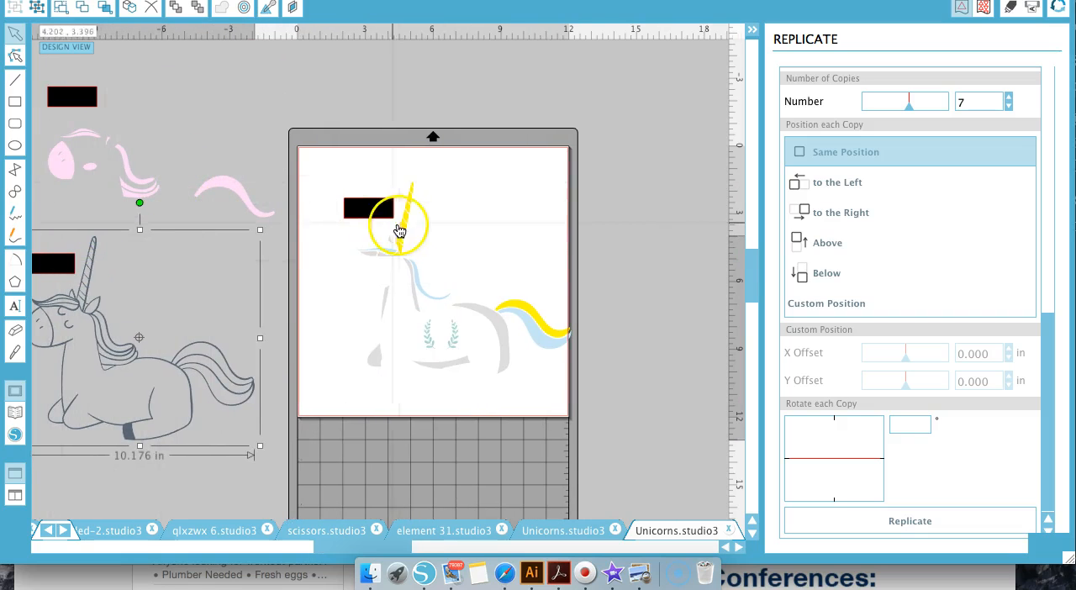
# Select one rectangle copy with the light grey shading shapes and move them past the page's right edge
pyautogui.click(368, 208)
pyautogui.keyDown('shift'); pyautogui.click(380, 355); pyautogui.keyUp('shift')
pyautogui.moveTo(363, 212); pyautogui.dragTo(606, 181)
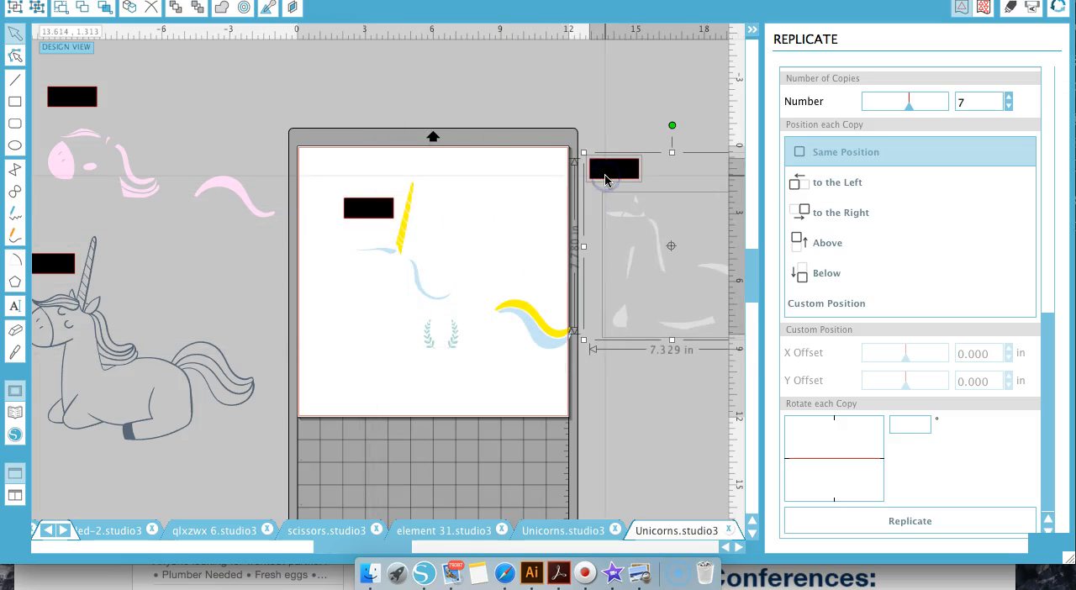
# Select one rectangle copy with the light blue shapes and move them down, below the page
pyautogui.click(380, 214)
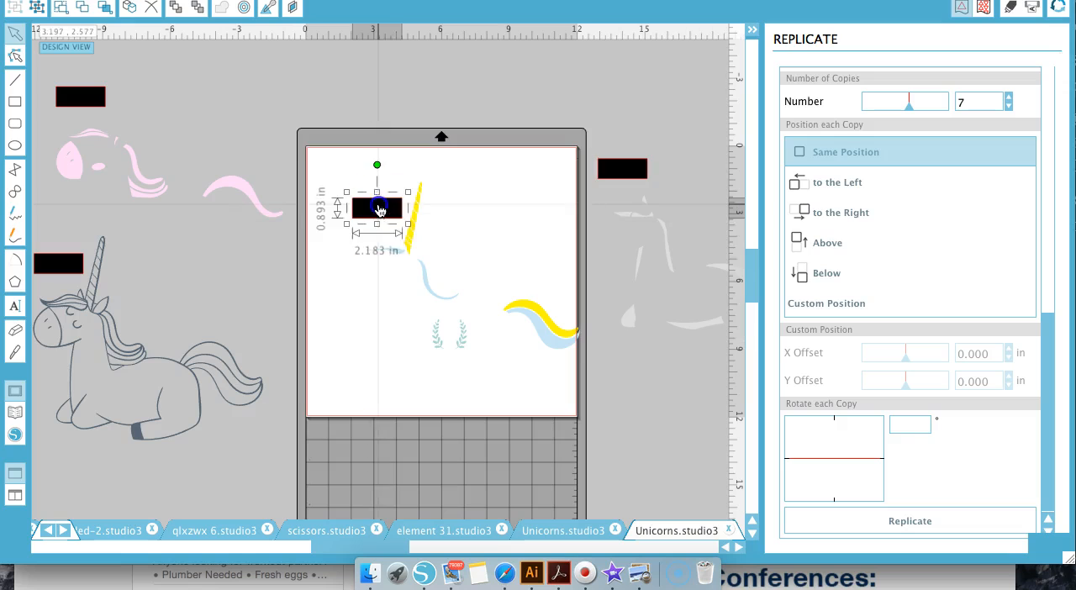
pyautogui.keyDown('shift'); pyautogui.click(395, 251); pyautogui.keyUp('shift')
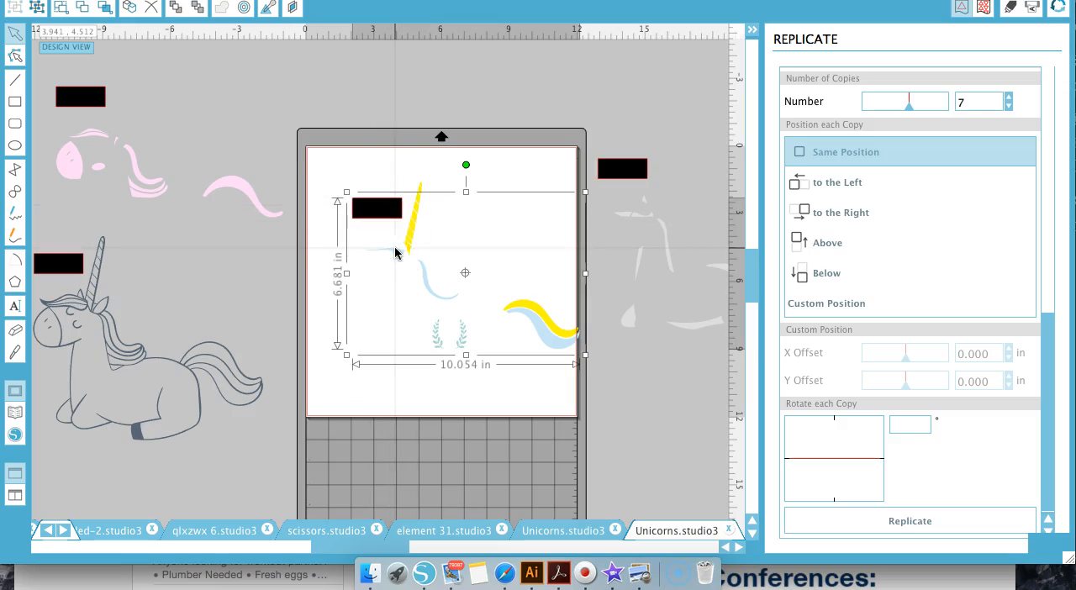
pyautogui.moveTo(395, 251); pyautogui.dragTo(331, 461)
pyautogui.click(347, 372)
# Select one rectangle copy with the yellow horn and tail shapes and move them above the light grey set
pyautogui.click(390, 214)
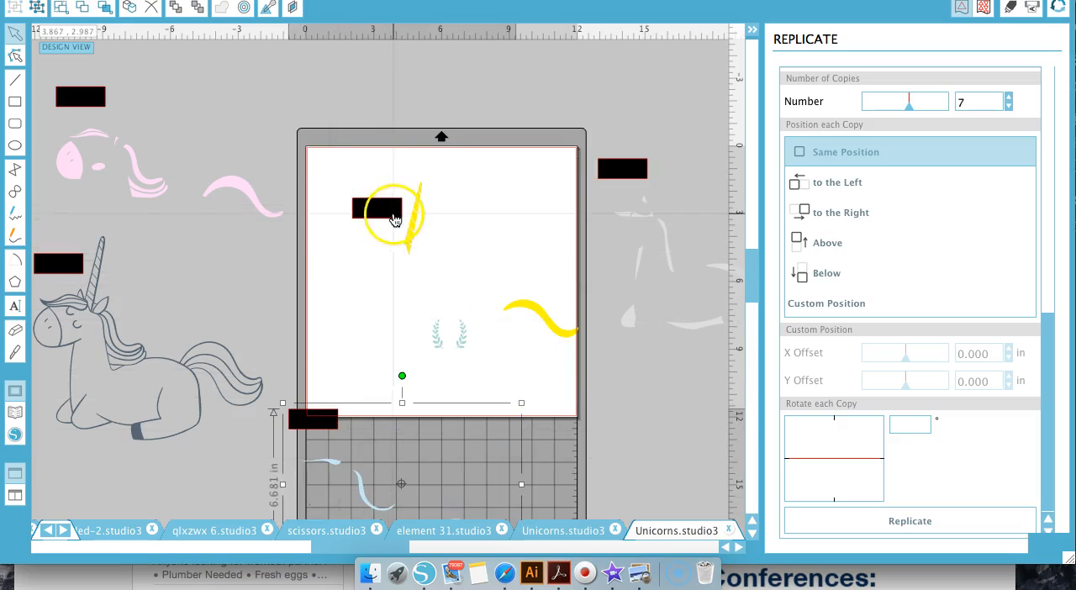
pyautogui.keyDown('shift'); pyautogui.click(413, 223); pyautogui.keyUp('shift')
pyautogui.moveTo(373, 206); pyautogui.dragTo(619, 84)
pyautogui.click(328, 233)
# Select one rectangle copy with the green laurel branches and move them off the page's lower right
pyautogui.click(373, 214)
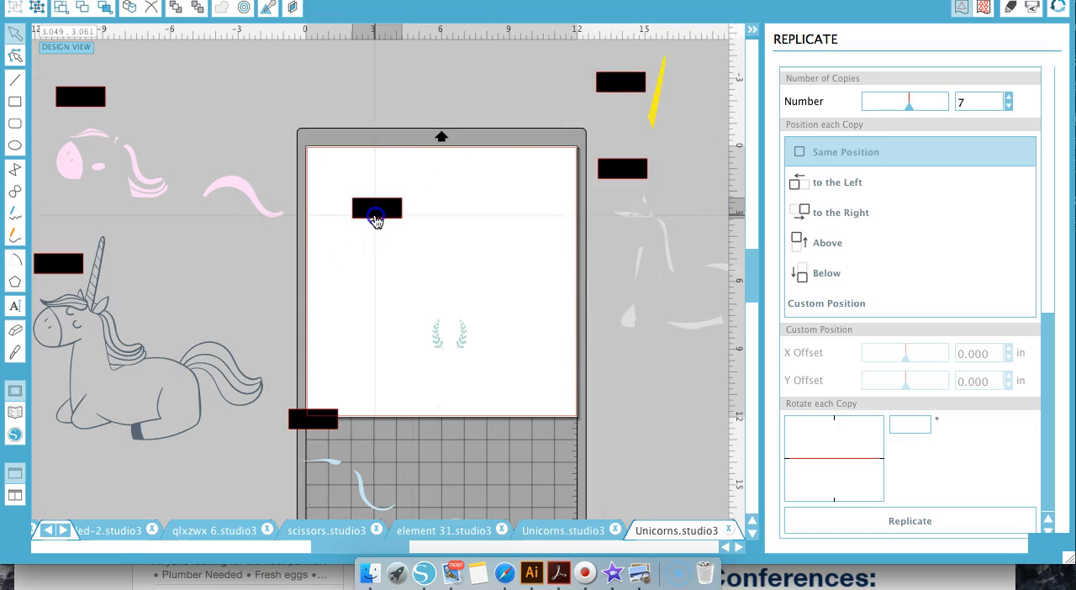
pyautogui.keyDown('shift'); pyautogui.click(464, 339); pyautogui.keyUp('shift')
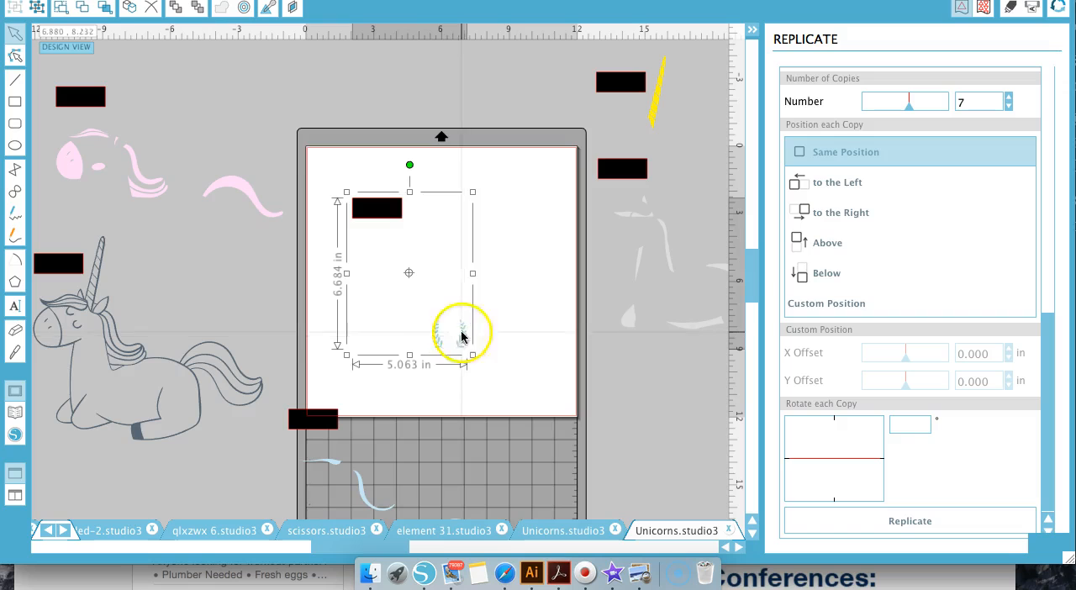
pyautogui.moveTo(384, 209); pyautogui.dragTo(688, 464)
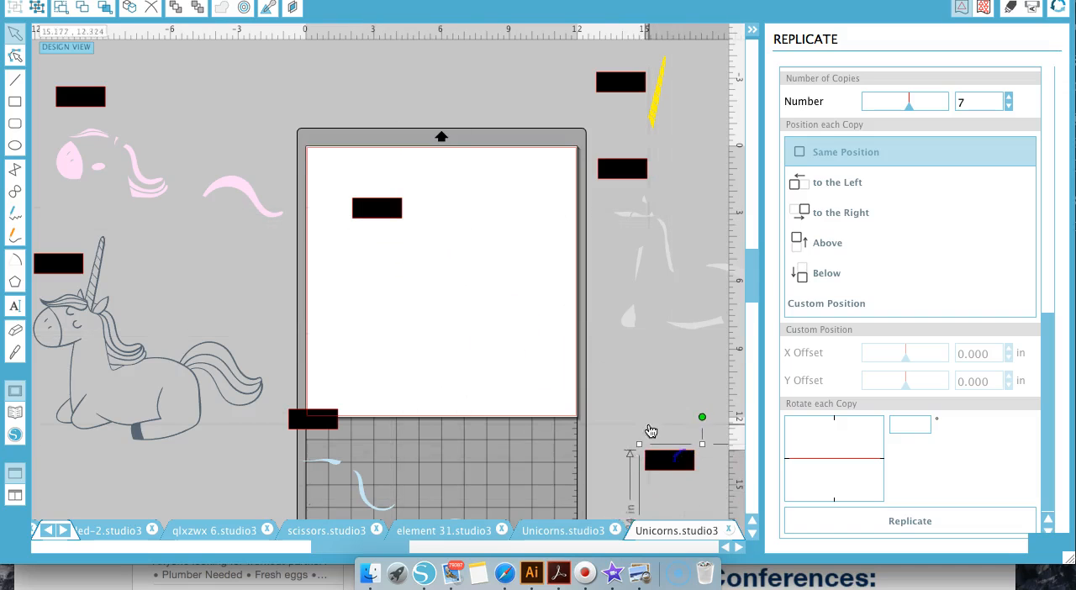
# Delete the stray white shapes and the leftover black rectangle from the page
pyautogui.moveTo(361, 249); pyautogui.dragTo(527, 363)
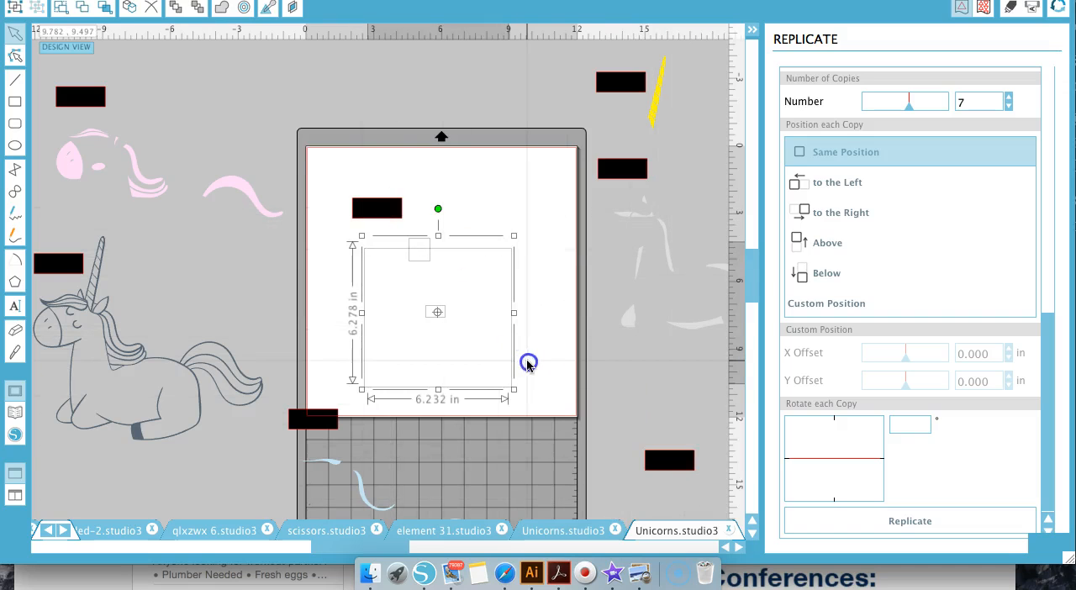
pyautogui.press('Delete')
pyautogui.moveTo(331, 178); pyautogui.dragTo(462, 279)
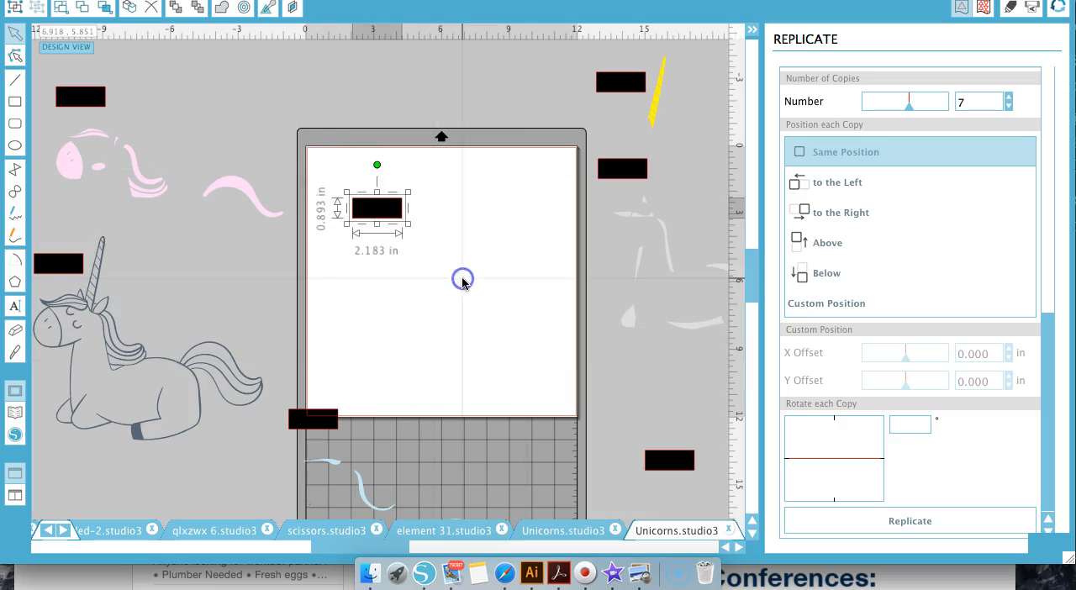
pyautogui.press('Delete')
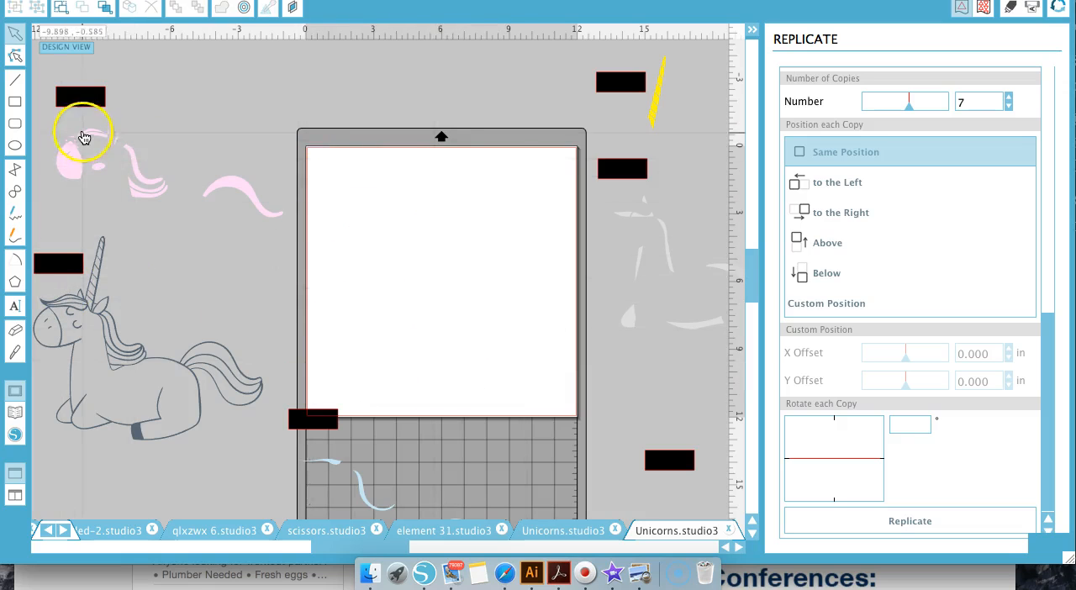
# Move the pale pink, yellow and light grey sets back onto the page, stacking their rectangles on one another
pyautogui.moveTo(87, 106); pyautogui.dragTo(372, 206)
pyautogui.click(427, 129)
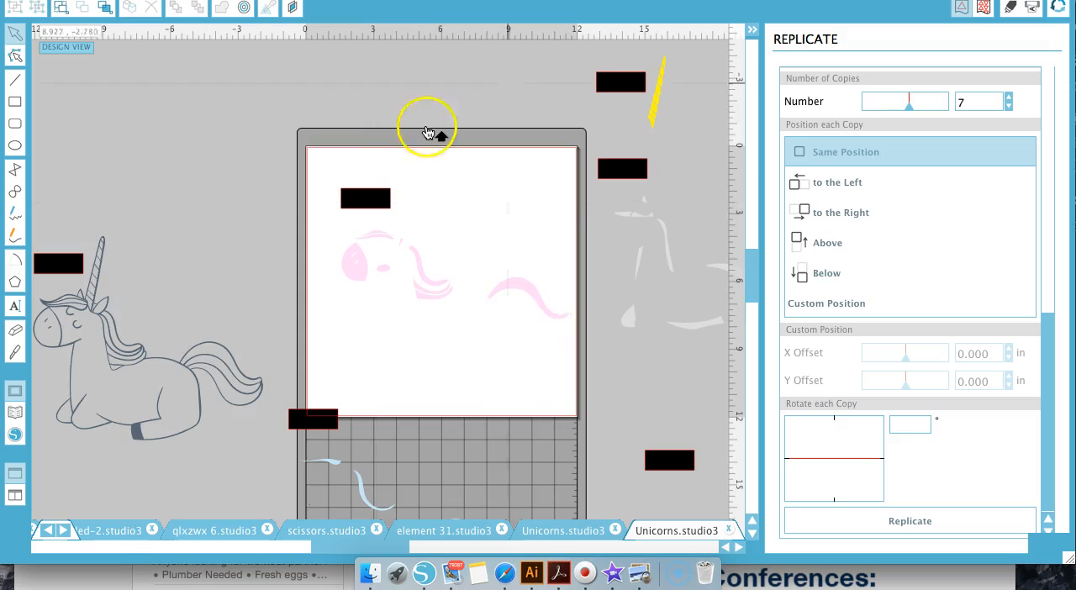
pyautogui.moveTo(615, 83); pyautogui.dragTo(357, 195)
pyautogui.click(636, 149)
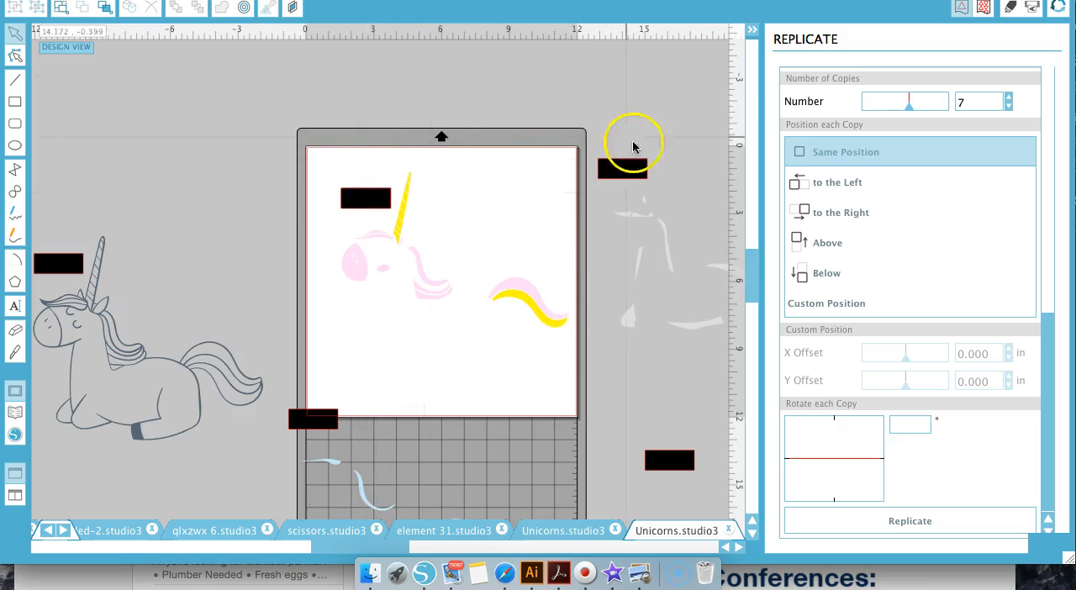
pyautogui.moveTo(636, 173); pyautogui.dragTo(380, 204)
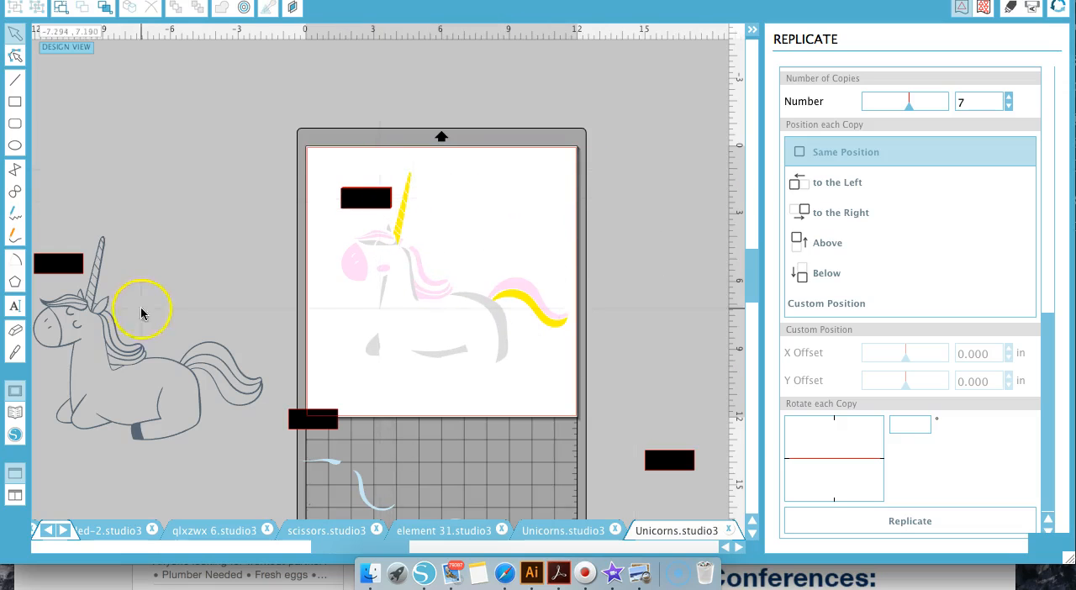
# Move the dark slate outline and its rectangle up beside the page, and ungroup the outline
pyautogui.moveTo(60, 264); pyautogui.dragTo(115, 159)
pyautogui.rightClick(115, 160)
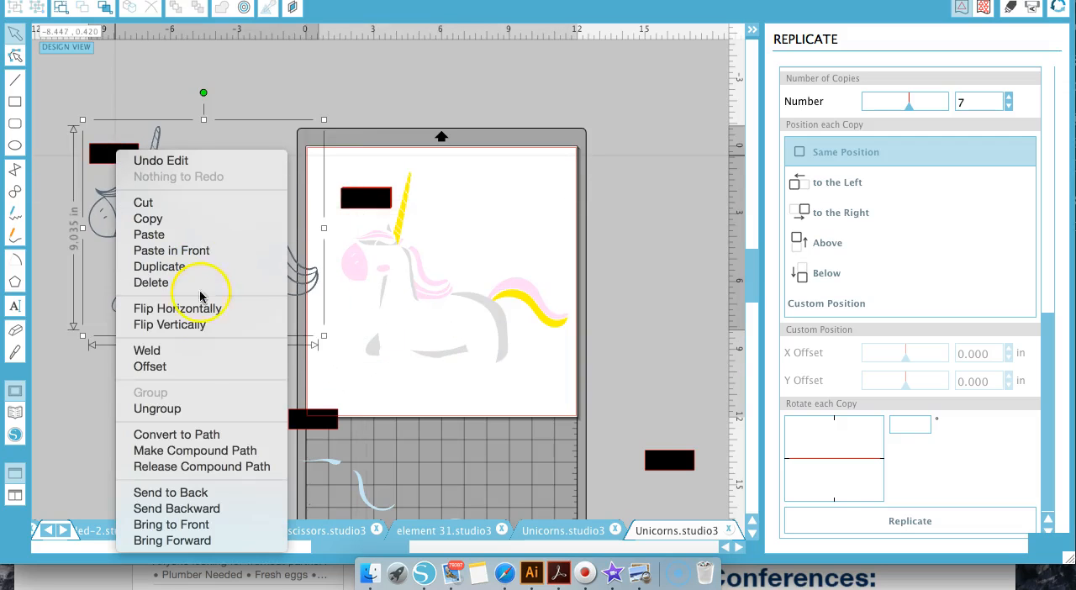
pyautogui.click(193, 409)
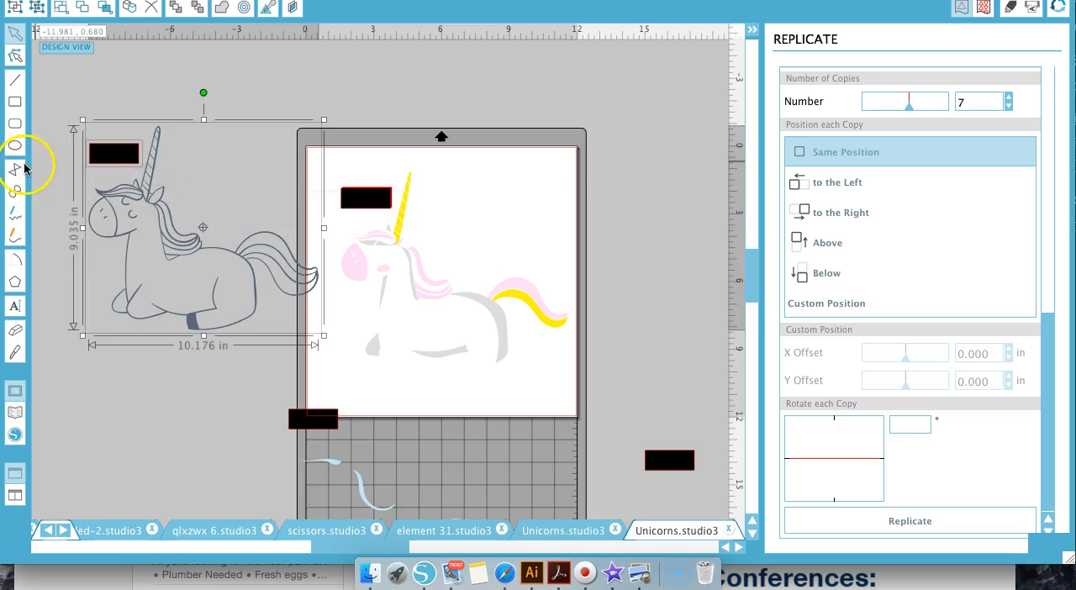
pyautogui.click(66, 192)
pyautogui.click(140, 231)
pyautogui.rightClick(138, 227)
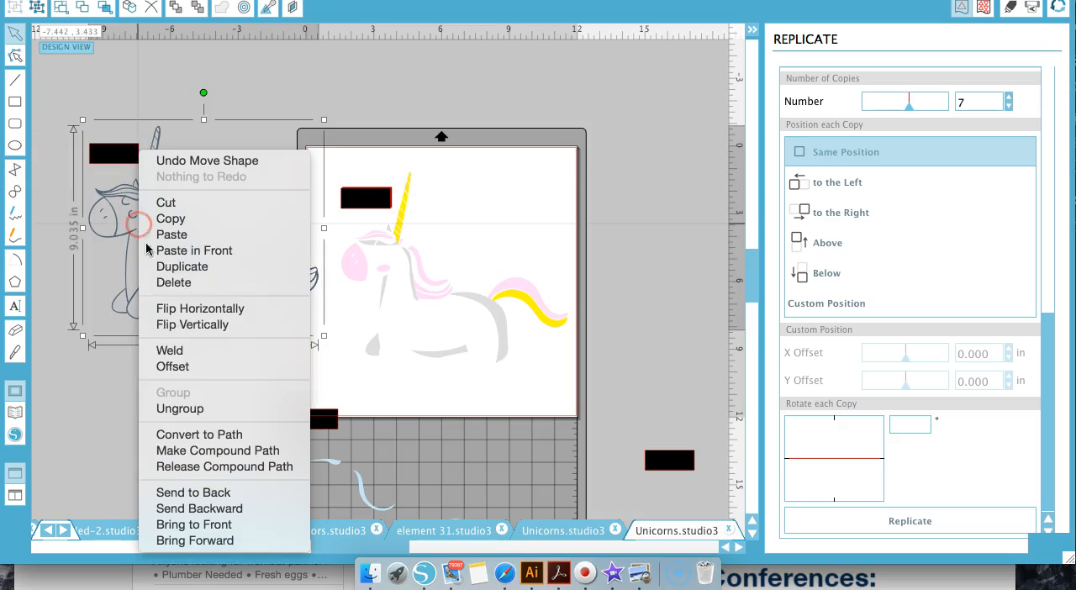
pyautogui.click(207, 409)
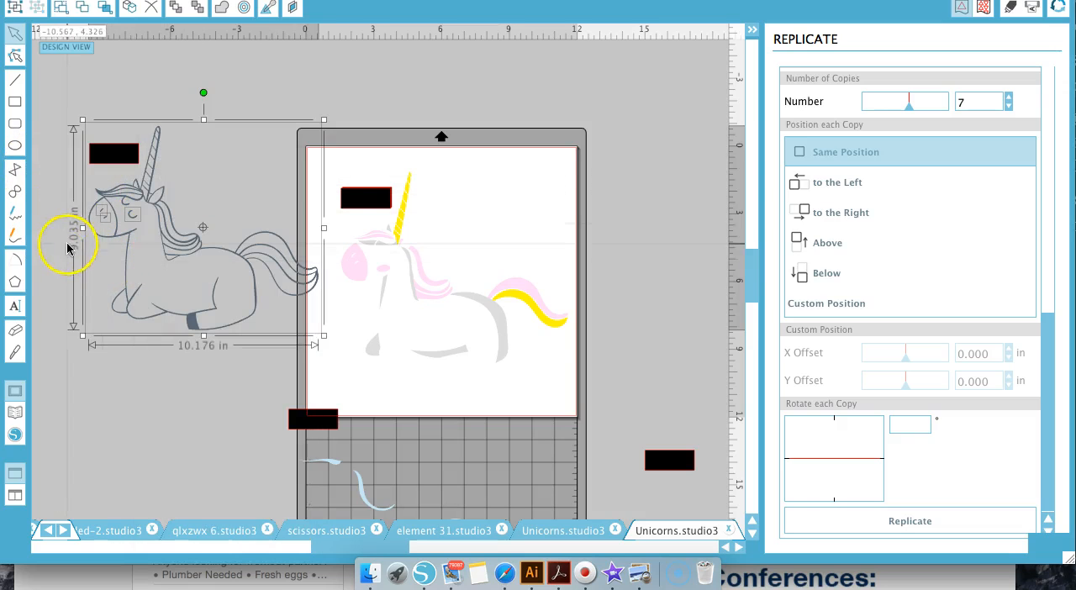
# Check which outline pieces are separate shapes by selecting the eye, the forelock and the mane
pyautogui.click(68, 248)
pyautogui.click(133, 217)
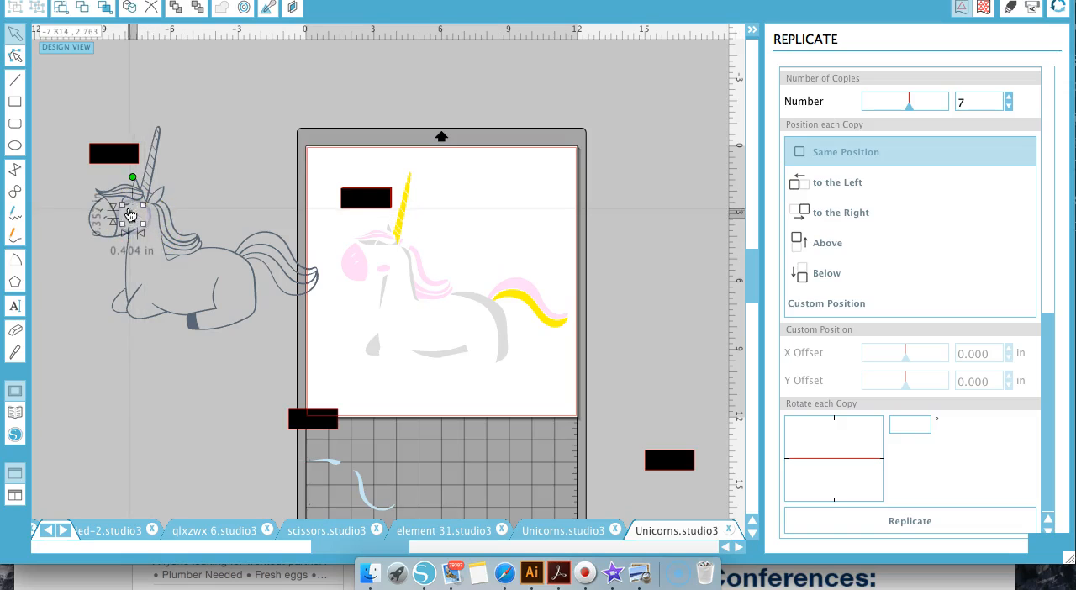
pyautogui.click(124, 203)
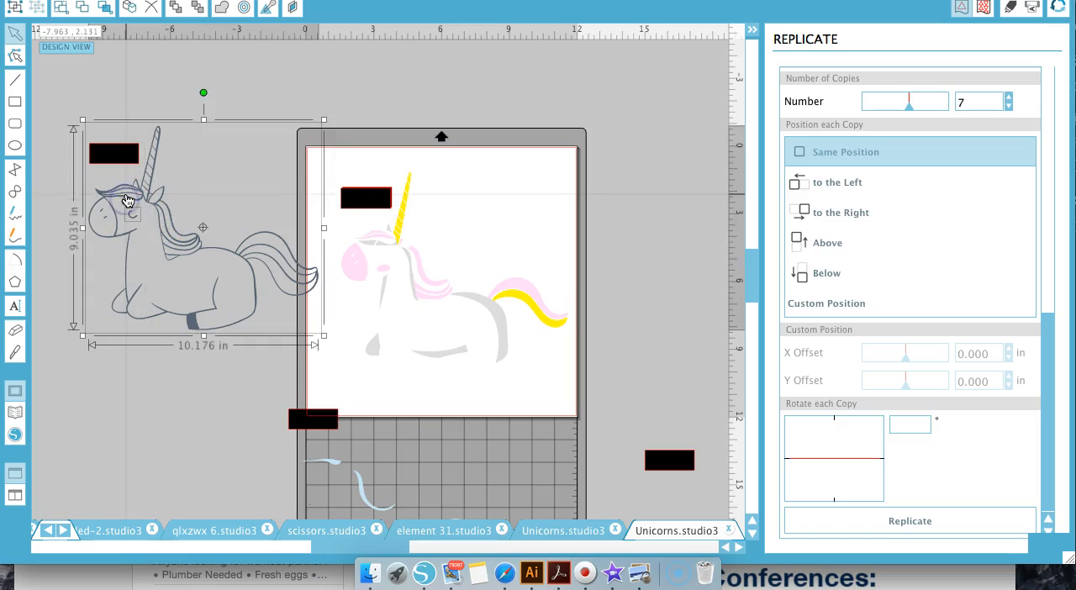
pyautogui.click(176, 242)
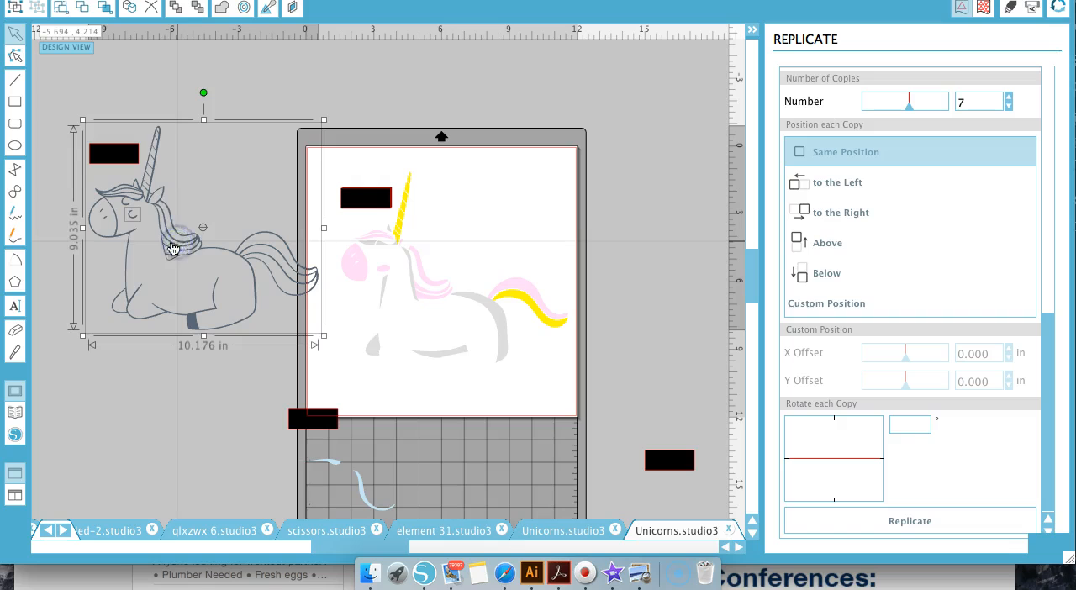
pyautogui.click(153, 112)
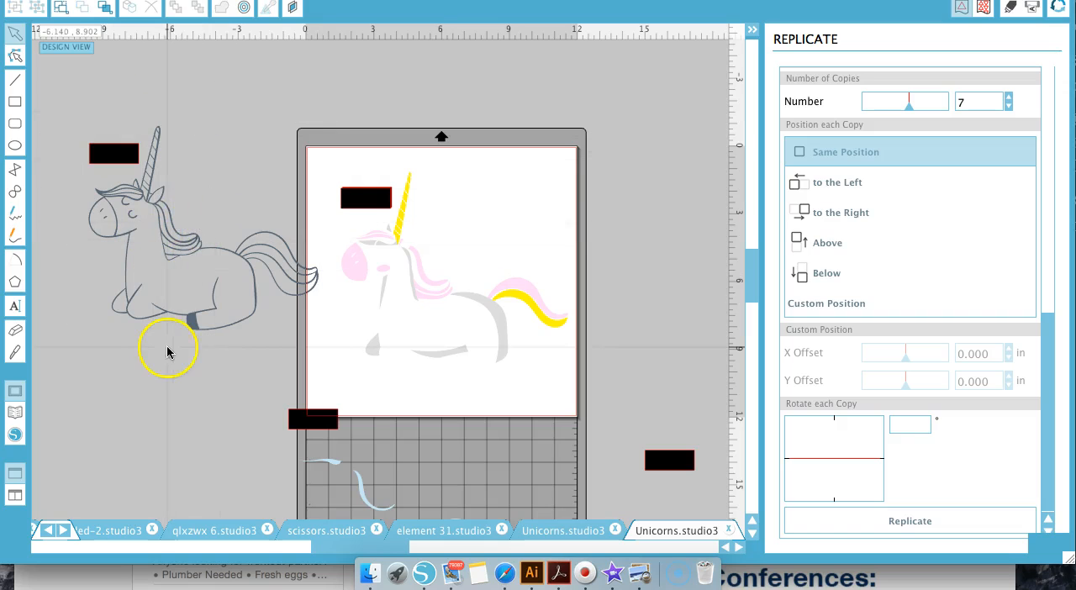
# Move the light blue and green laurel sets back onto the page, lining their rectangles up with the stacked ones
pyautogui.scroll(-3, 269, 358)
pyautogui.moveTo(308, 344); pyautogui.dragTo(358, 129)
pyautogui.moveTo(653, 380); pyautogui.dragTo(355, 120)
# Select the whole dark slate outline with its rectangle and move it over the coloured shapes, matching the stacked rectangles
pyautogui.moveTo(110, 86); pyautogui.dragTo(361, 126)
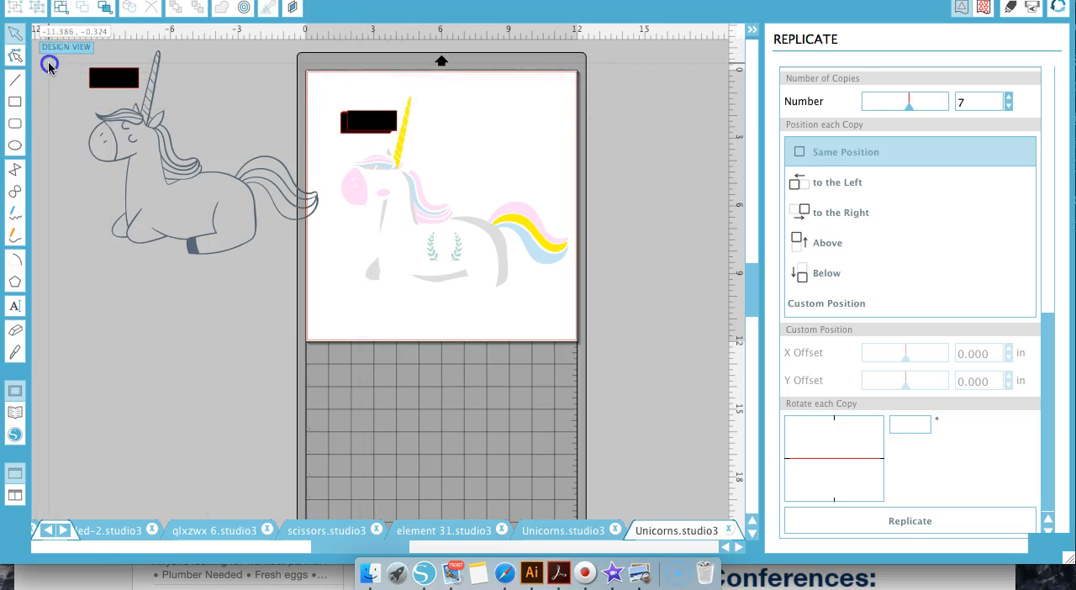
pyautogui.moveTo(48, 65); pyautogui.dragTo(280, 228)
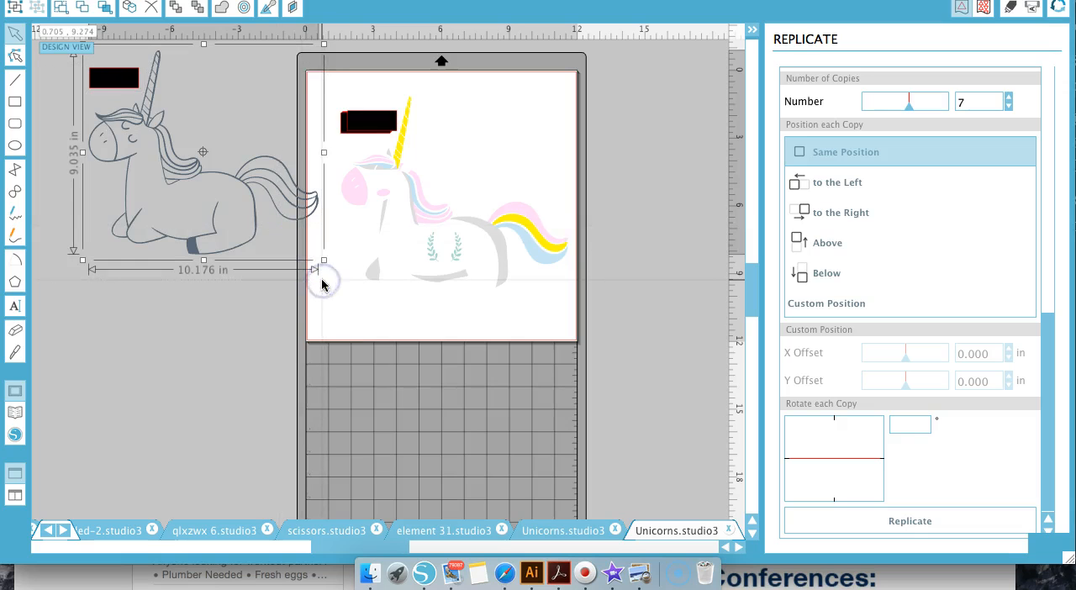
pyautogui.moveTo(148, 77)
pyautogui.mouseDown()
pyautogui.moveTo(120, 77)
pyautogui.moveTo(380, 136)
pyautogui.moveTo(368, 126)
pyautogui.mouseUp()
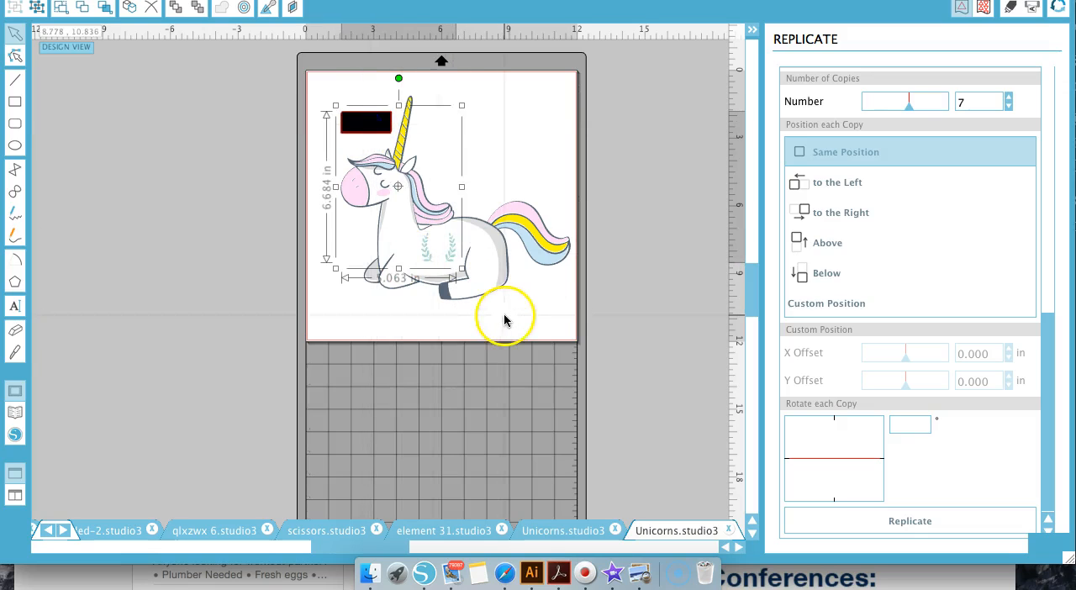
pyautogui.click(659, 332)
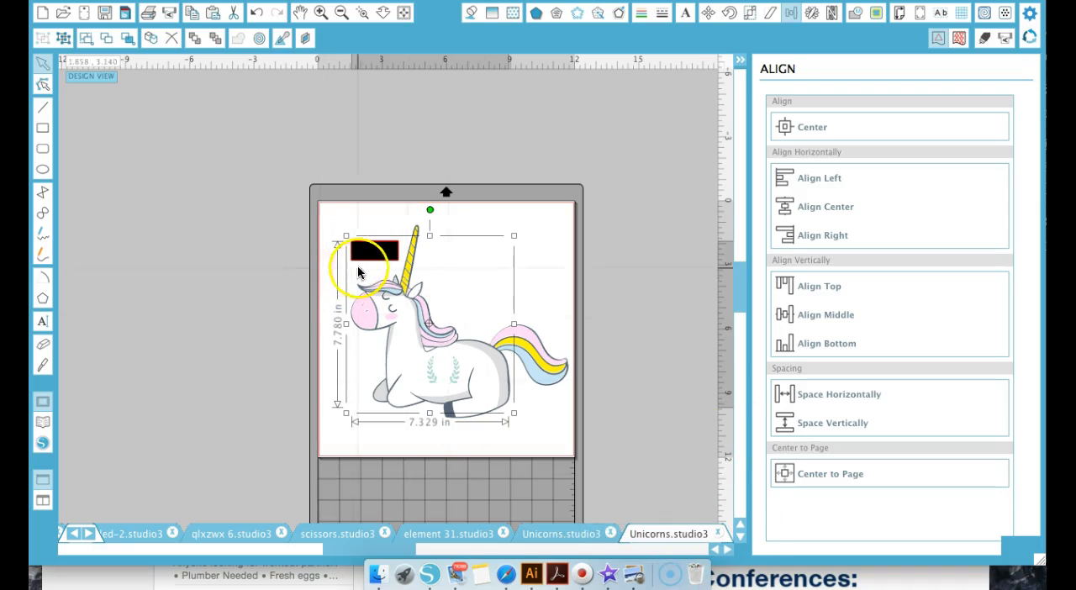
# Open the cut settings for sending the design to the cutter and switch the cut mode to Advanced
pyautogui.click(169, 14)
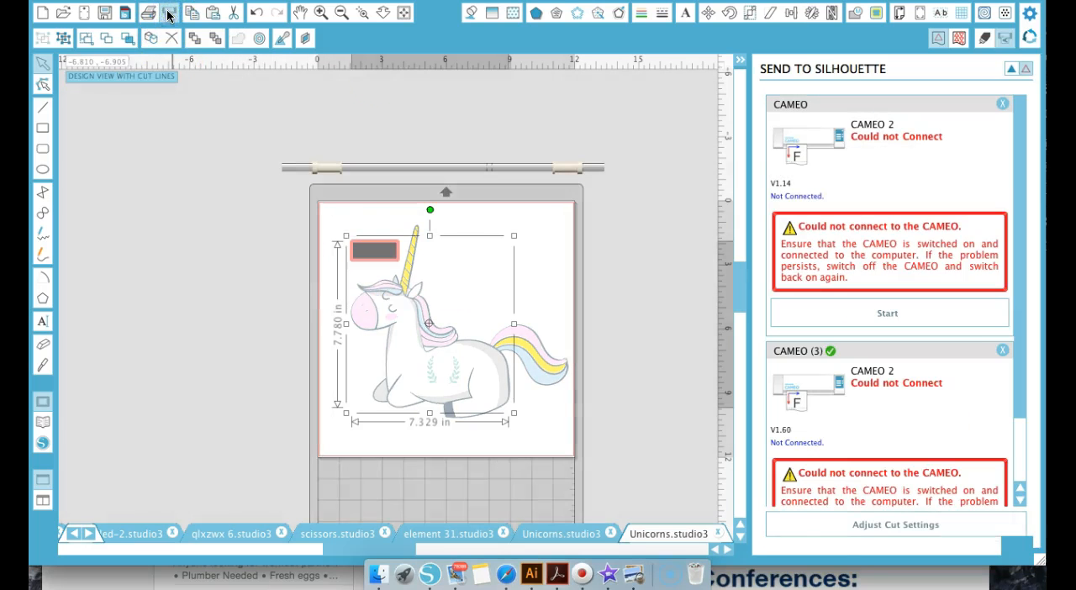
pyautogui.click(843, 529)
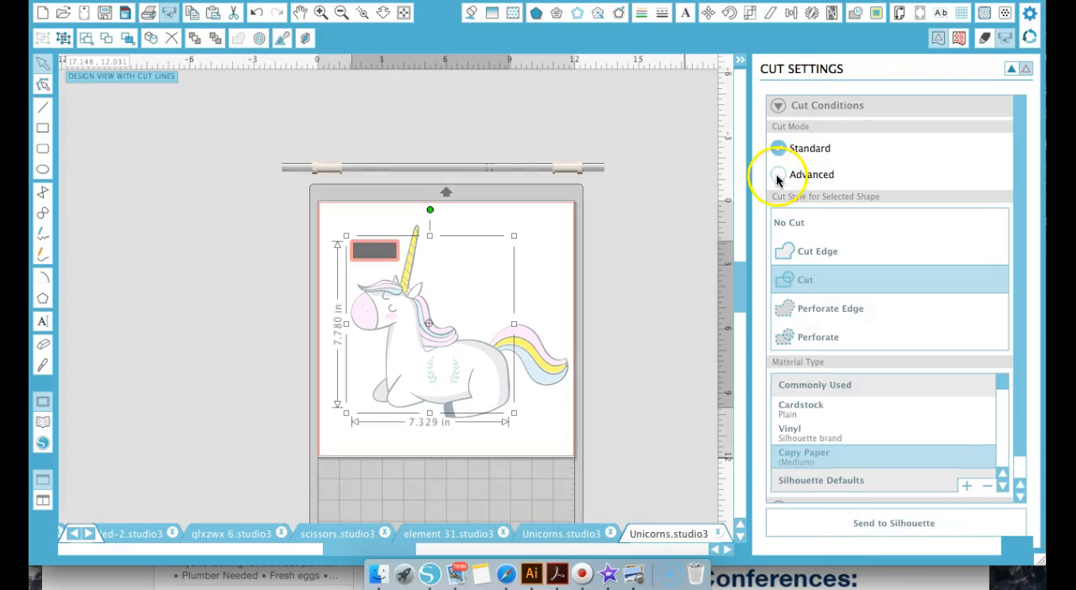
pyautogui.click(779, 174)
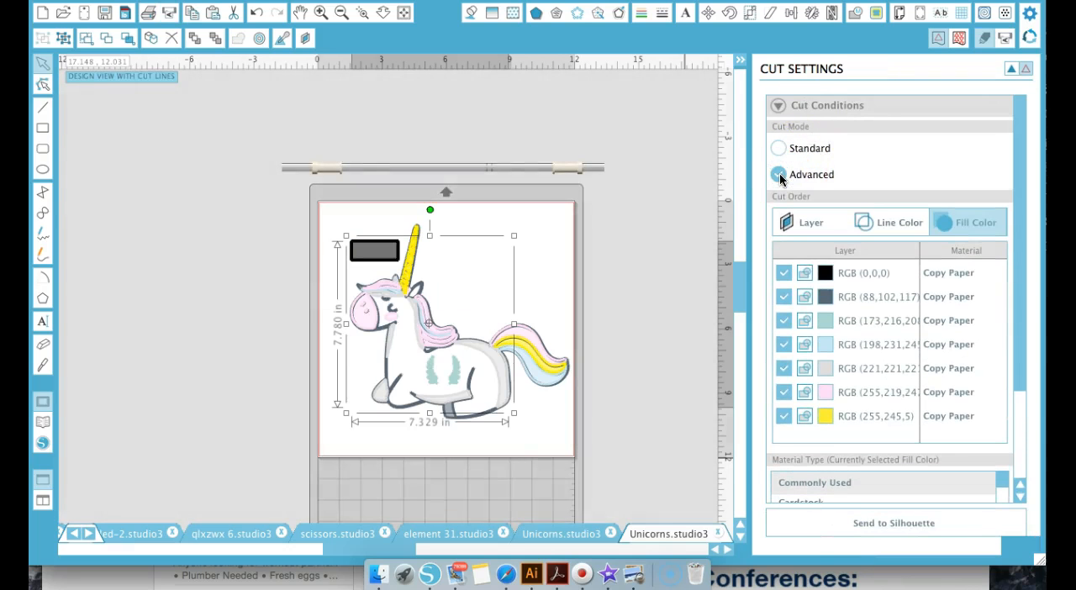
# Turn off cutting for every fill colour except black, RGB (0,0,0)
pyautogui.click(784, 298)
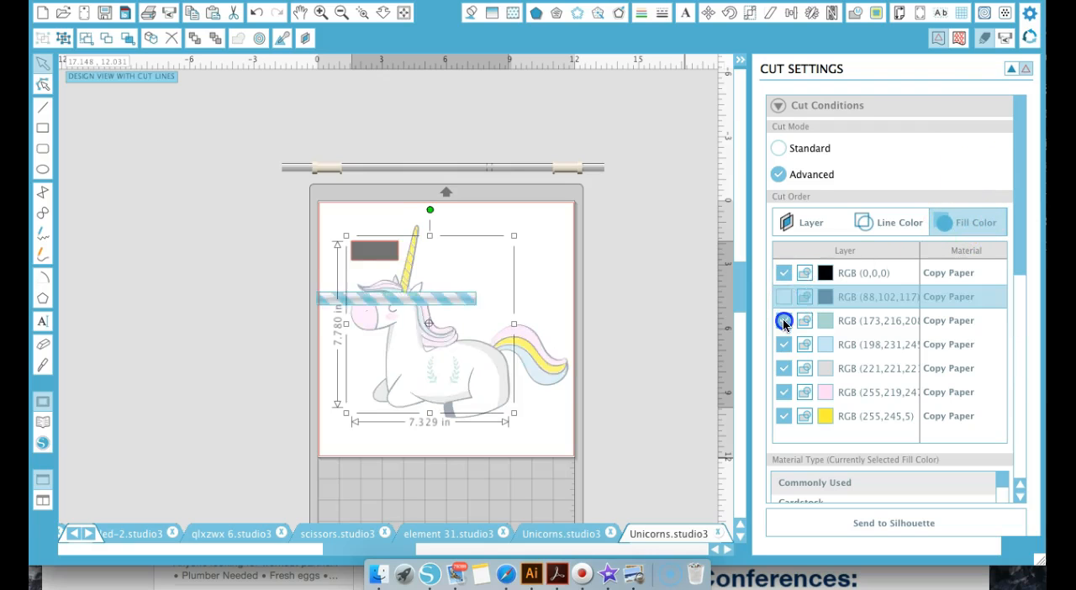
pyautogui.click(783, 320)
pyautogui.click(783, 344)
pyautogui.click(784, 368)
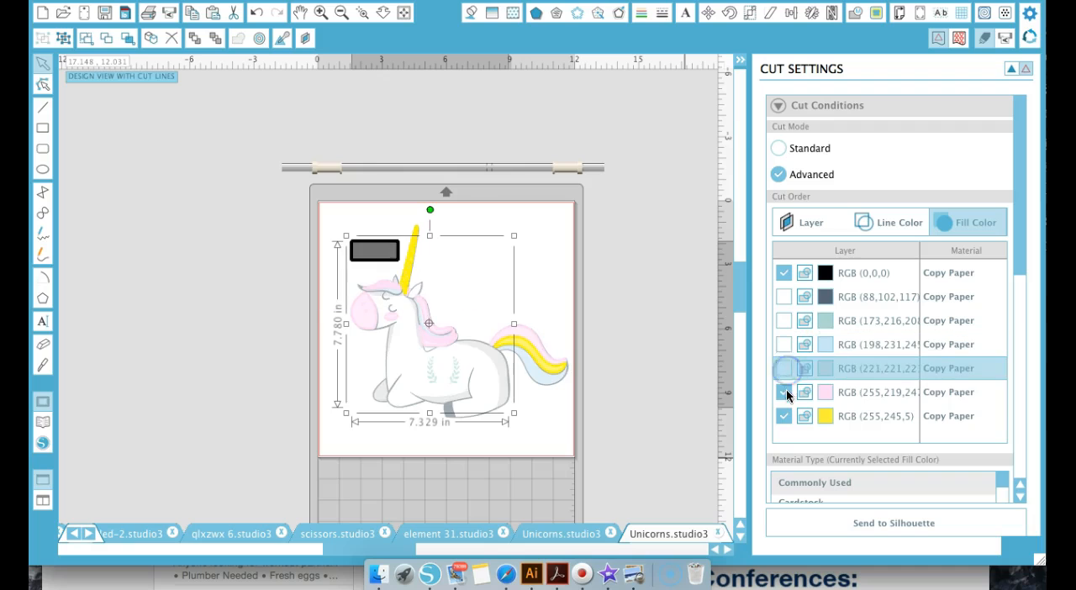
pyautogui.click(783, 392)
pyautogui.click(784, 416)
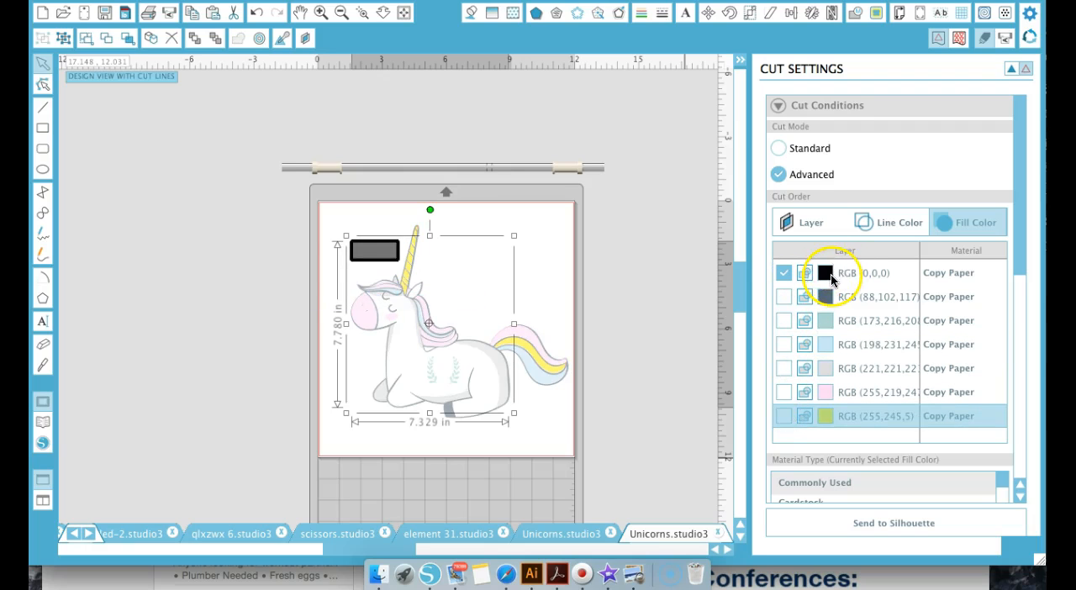
# Turn off cutting for black, and toggle cutting on and off for the dark slate, green, light blue and grey fill colours one at a time
pyautogui.click(785, 274)
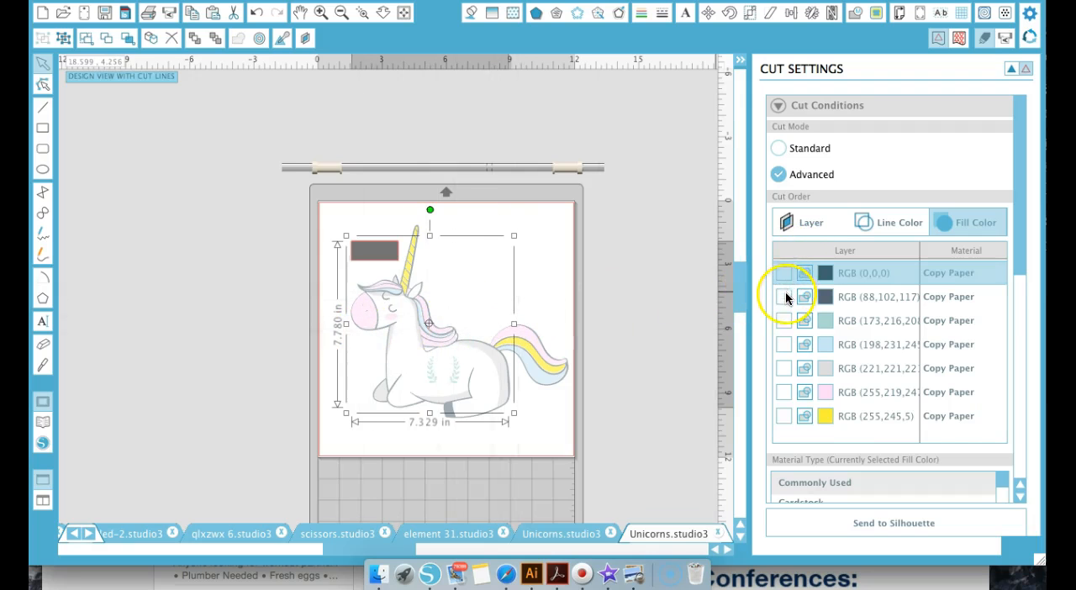
pyautogui.click(784, 299)
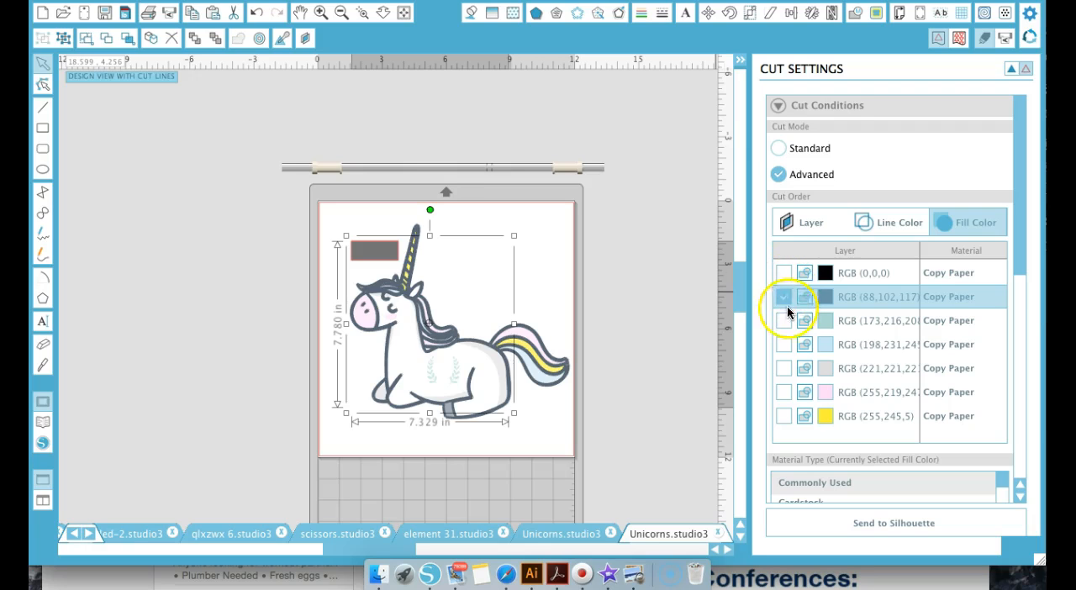
pyautogui.click(783, 301)
pyautogui.click(783, 321)
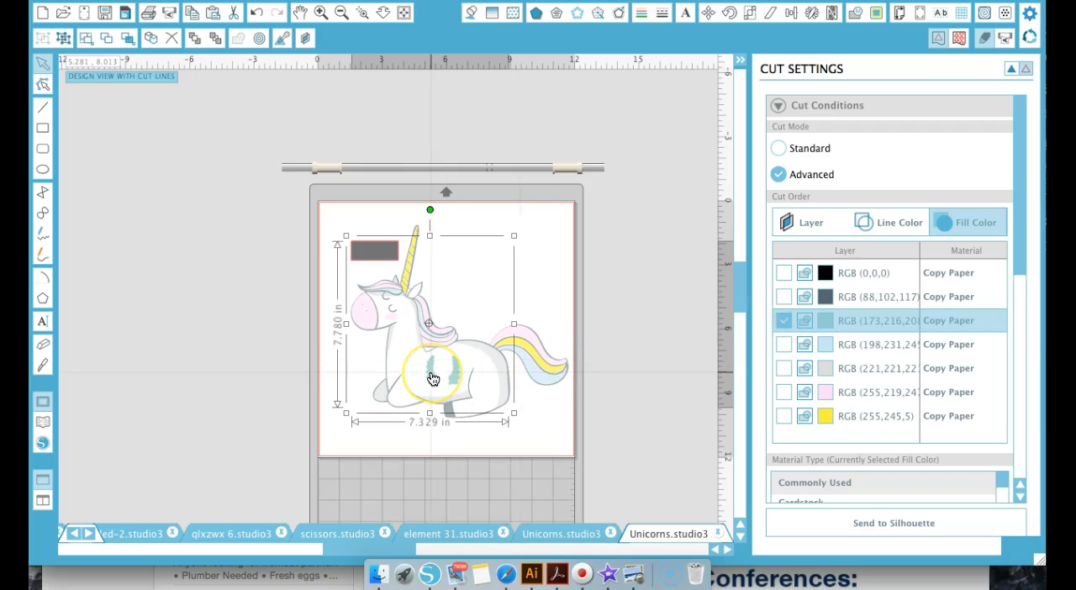
pyautogui.click(746, 278)
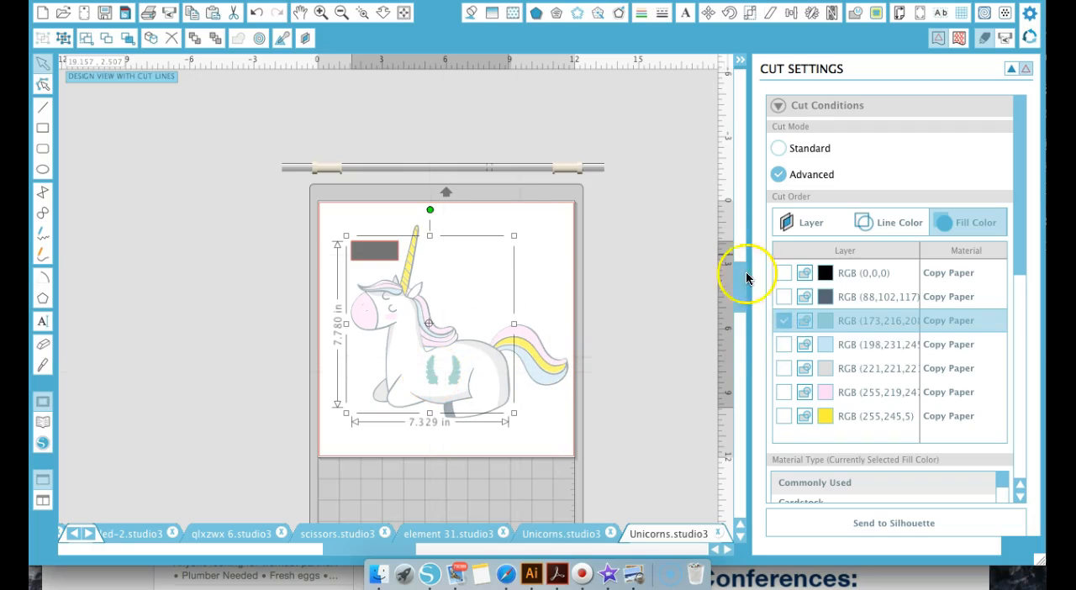
pyautogui.click(785, 344)
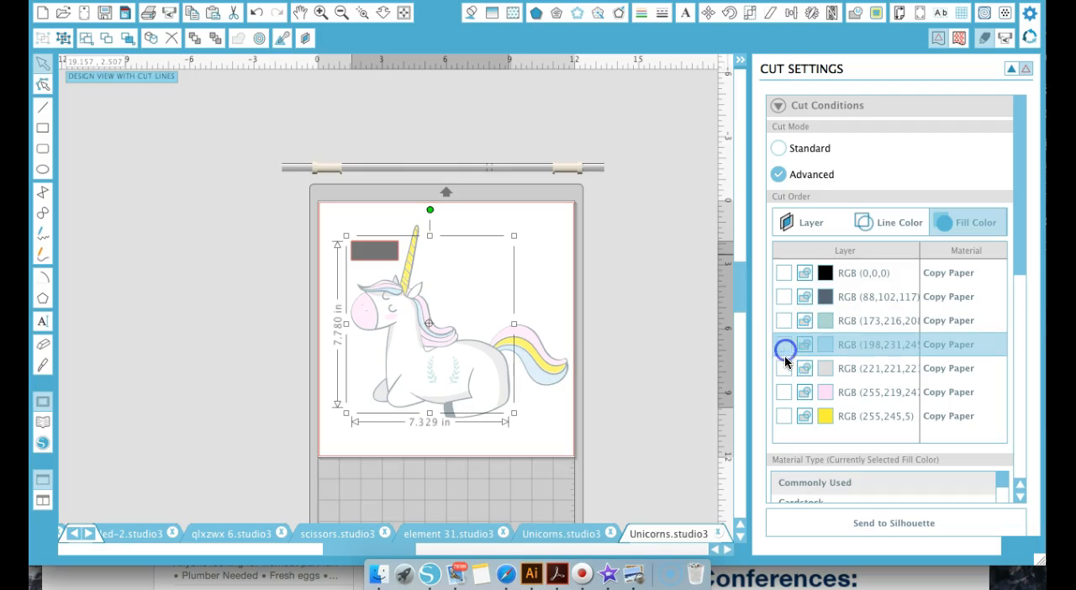
pyautogui.click(783, 368)
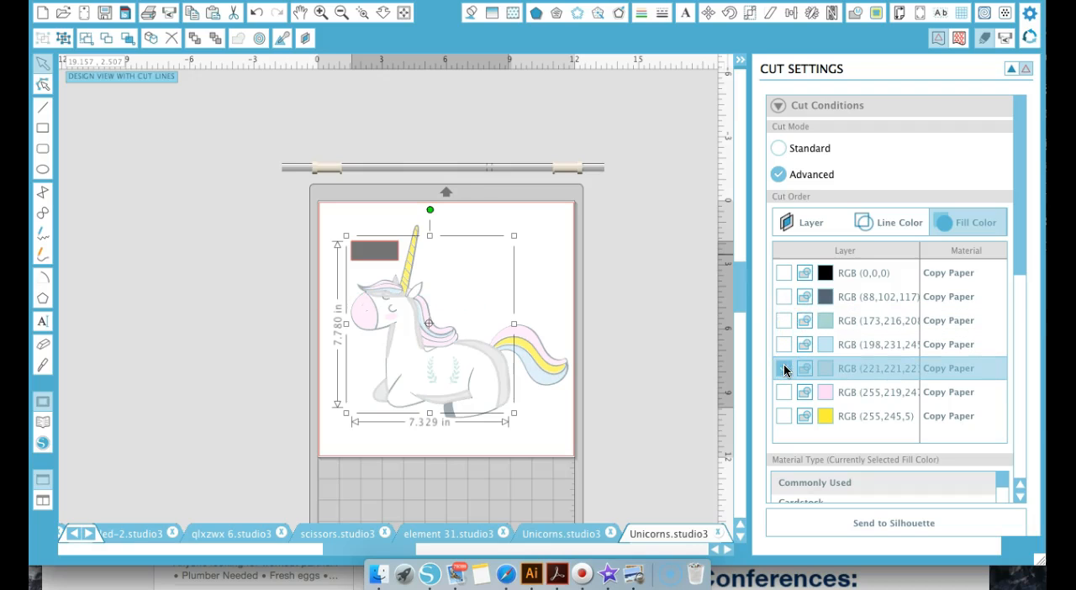
# Move the grey shading, green laurel and dark slate outline sets, each with its rectangle, off the page onto the left side of the workspace
pyautogui.moveTo(476, 356); pyautogui.dragTo(199, 303)
pyautogui.click(209, 420)
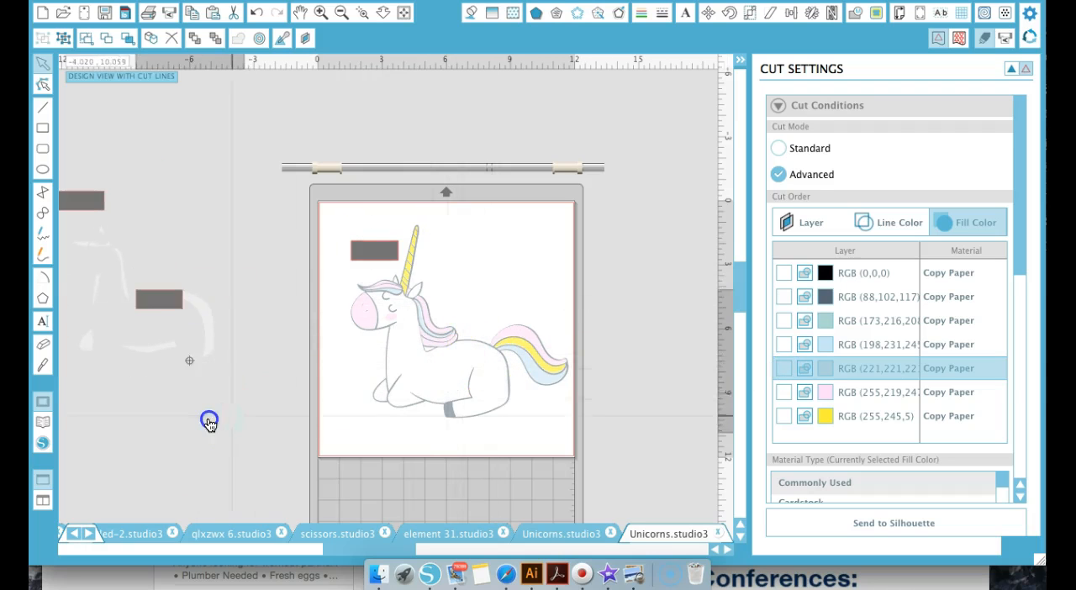
pyautogui.moveTo(490, 352); pyautogui.dragTo(259, 401)
# Spread the pink, light blue and yellow sets apart on the page with their rectangles so none overlap, and deselect everything
pyautogui.moveTo(476, 333); pyautogui.dragTo(531, 320)
pyautogui.moveTo(426, 341); pyautogui.dragTo(435, 422)
pyautogui.moveTo(479, 345)
pyautogui.mouseDown()
pyautogui.moveTo(507, 348)
pyautogui.moveTo(518, 324)
pyautogui.moveTo(533, 333)
pyautogui.moveTo(500, 311)
pyautogui.moveTo(497, 319)
pyautogui.mouseUp()
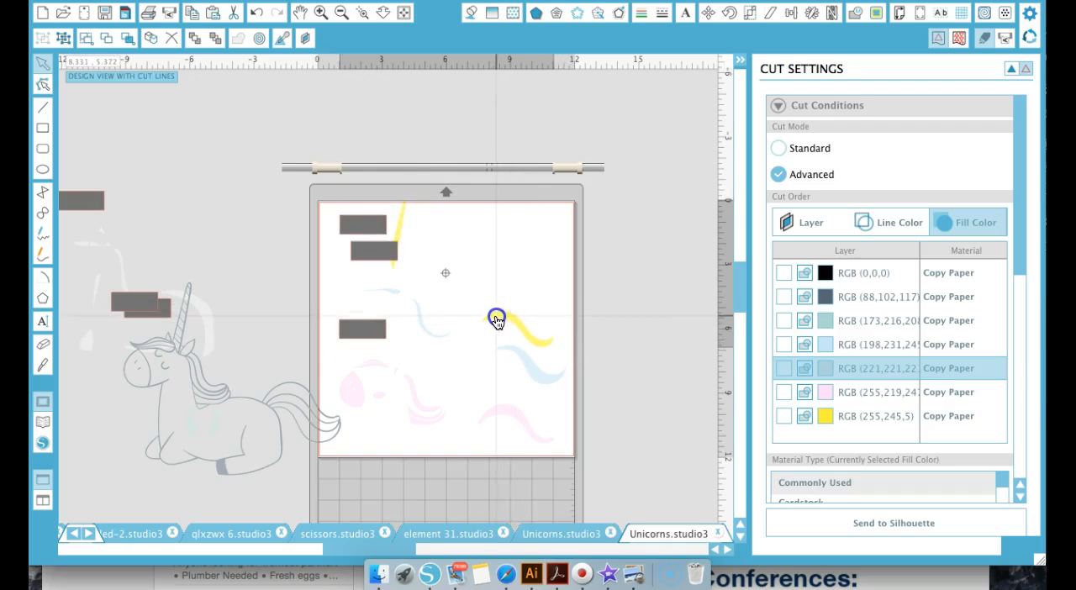
pyautogui.moveTo(518, 360); pyautogui.dragTo(501, 372)
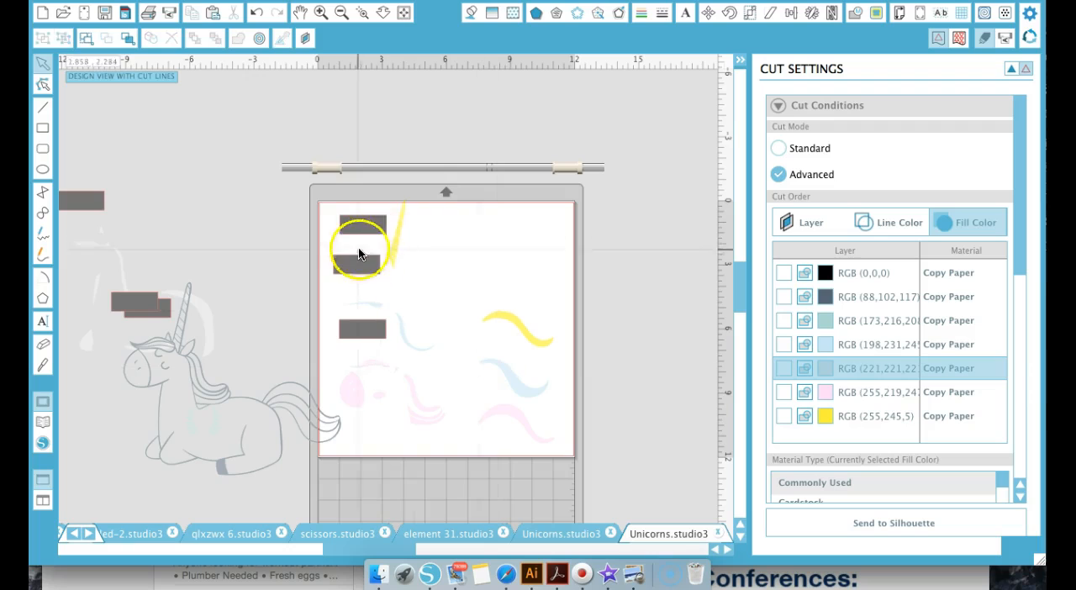
pyautogui.click(243, 284)
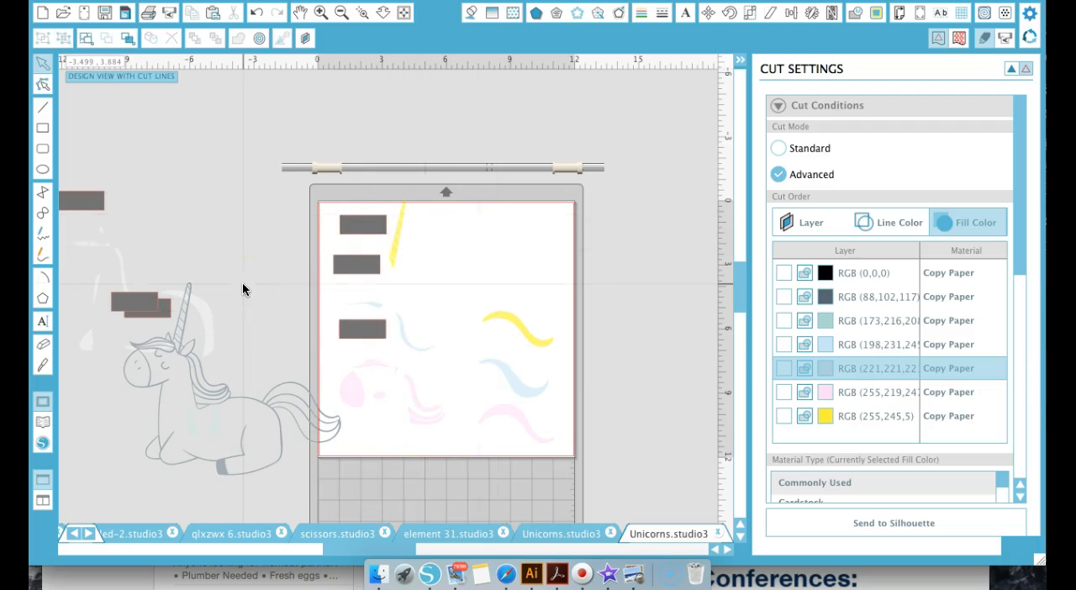